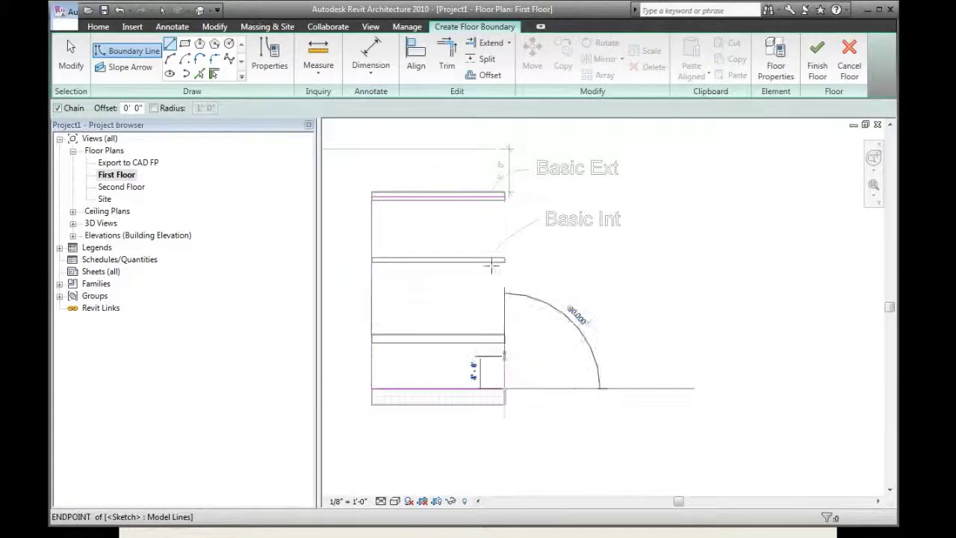
Close the floor boundary sketch at the corner of the Basic Ext wall and finish the floor.
left_click(508, 196)
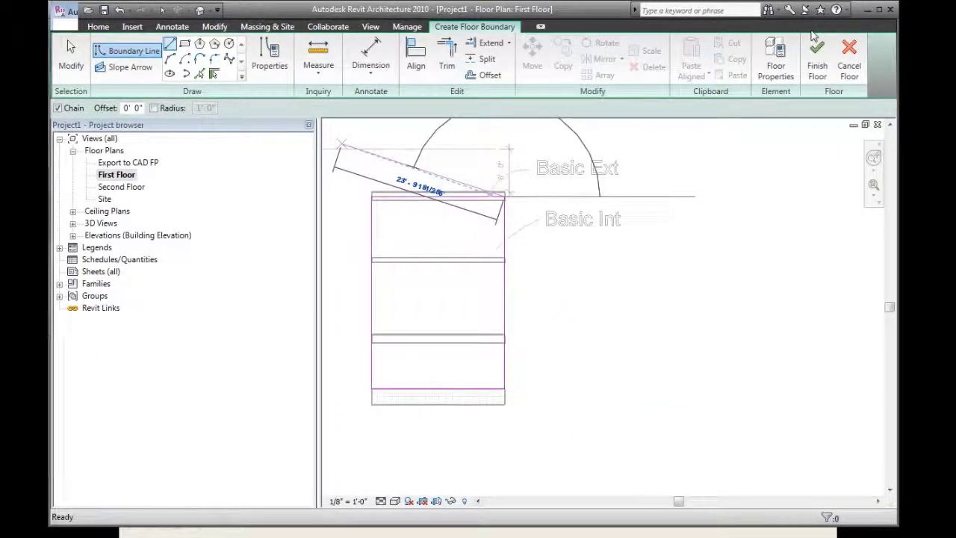
left_click(817, 56)
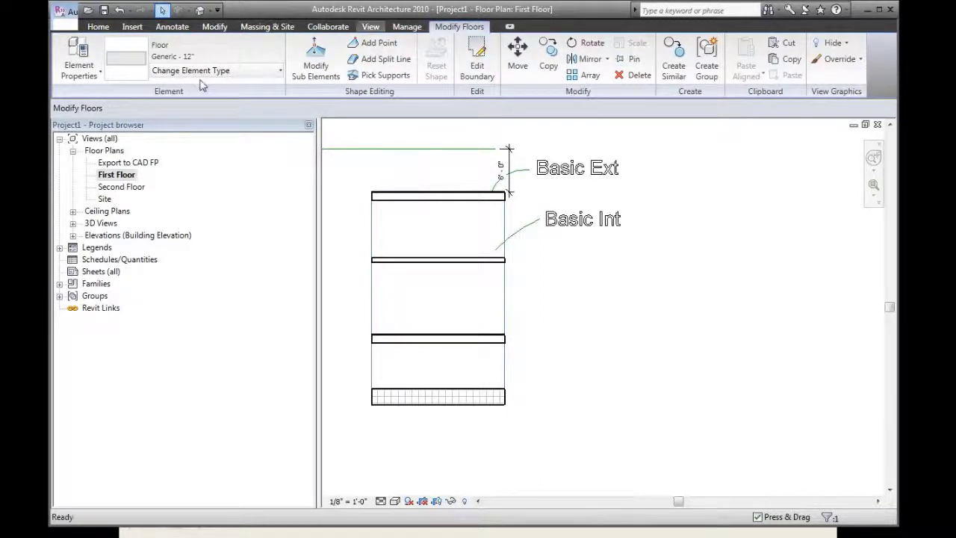
Draw a vertical building section through all four parallel walls, from above the uppermost wall to below the lowest one.
left_click(371, 26)
left_click(284, 62)
left_click(437, 161)
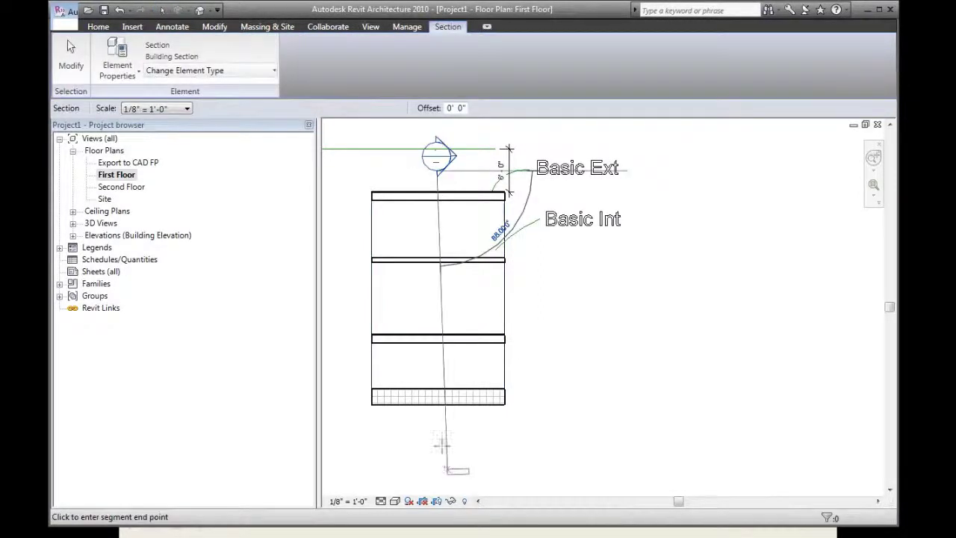
left_click(437, 438)
key("Escape")
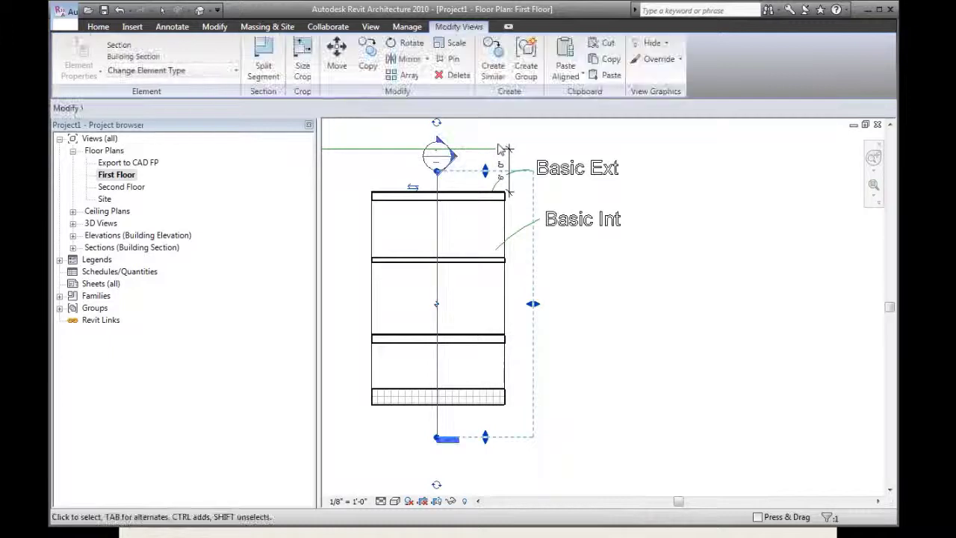
Open the new section view and set a finer detail level that shows the wall layers.
double_click(440, 157)
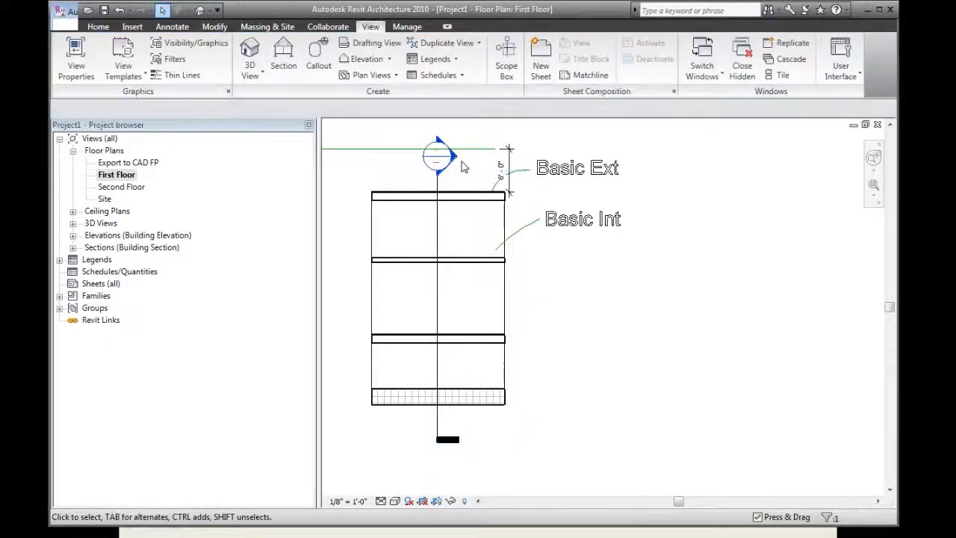
middle_click_drag(429, 274, 400, 258)
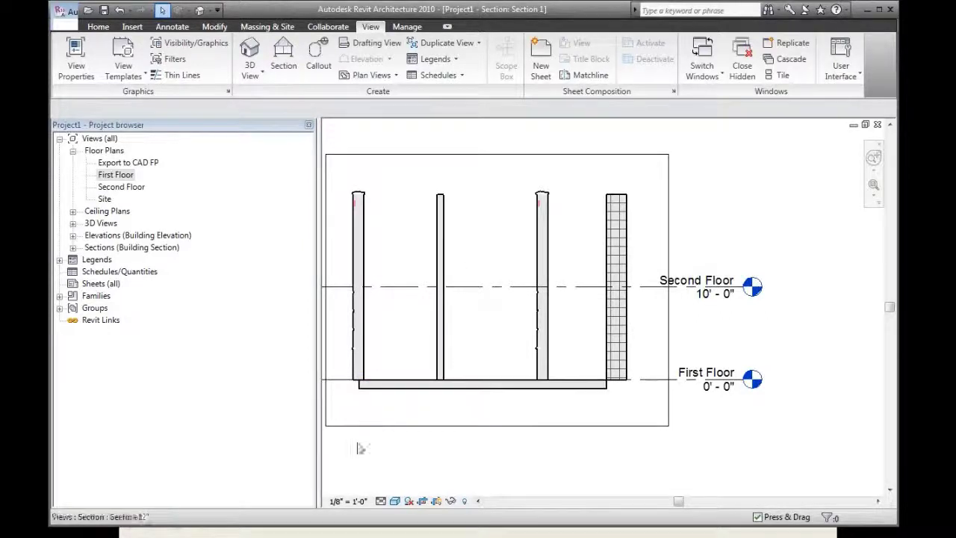
left_click(380, 500)
left_click(402, 480)
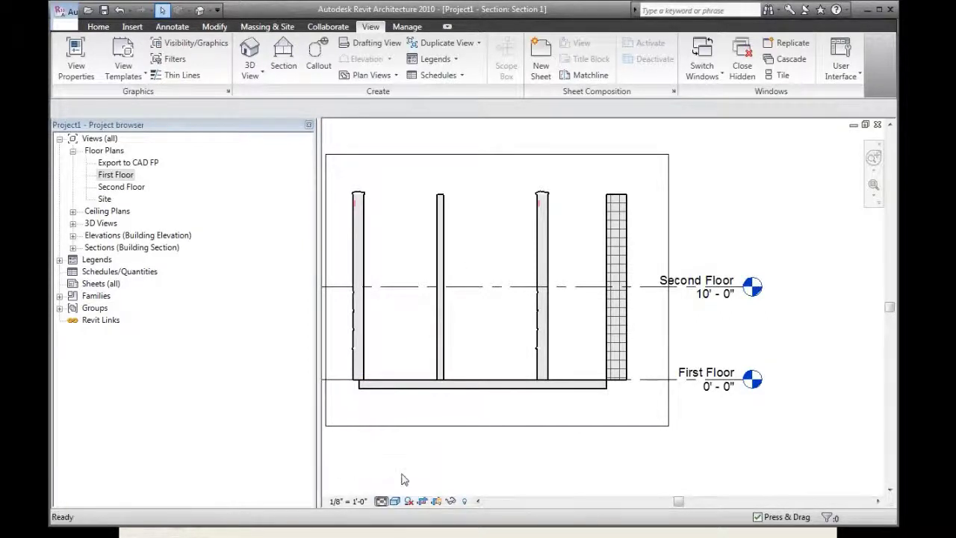
Copy the first-floor slab and paste it aligned to the Second Floor level.
left_click(421, 381)
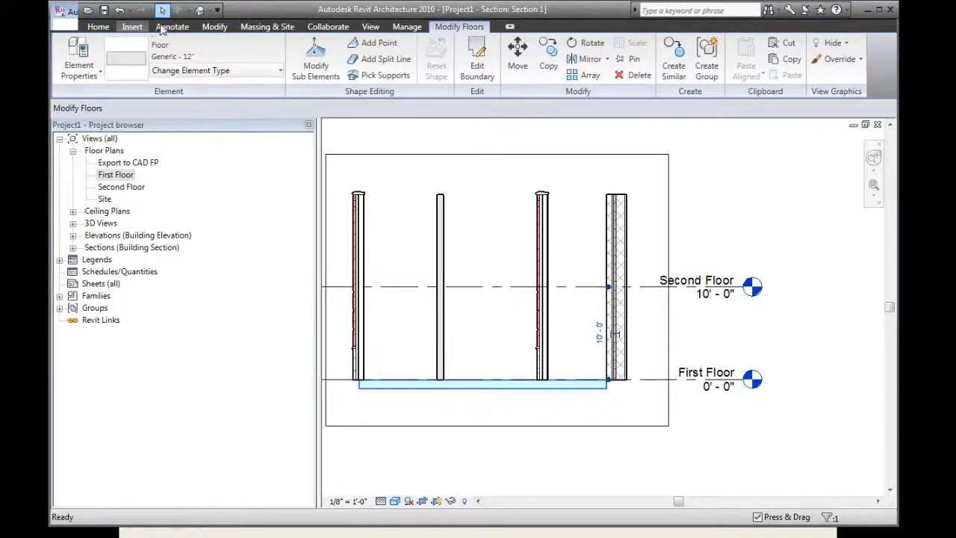
left_click(162, 27)
scroll(148, 41, "down", 1)
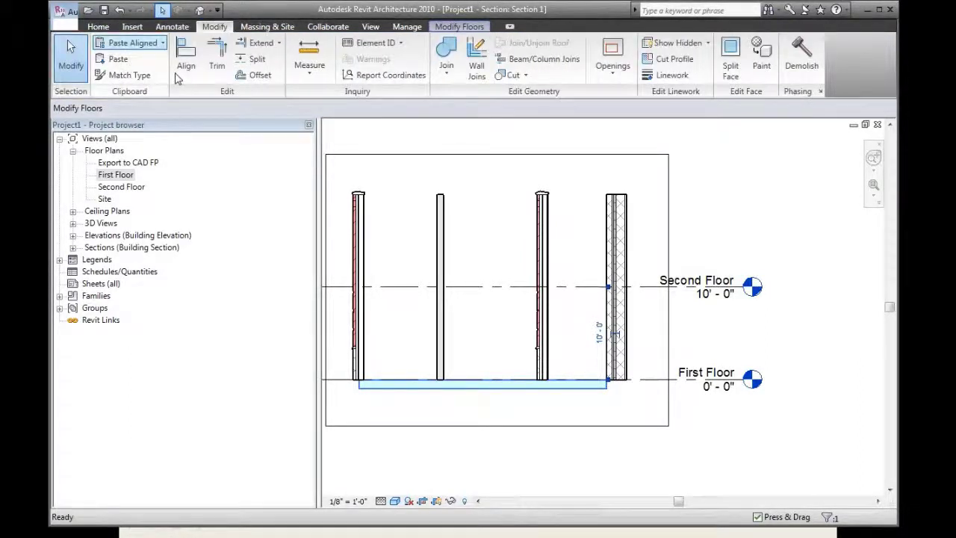
left_click(161, 43)
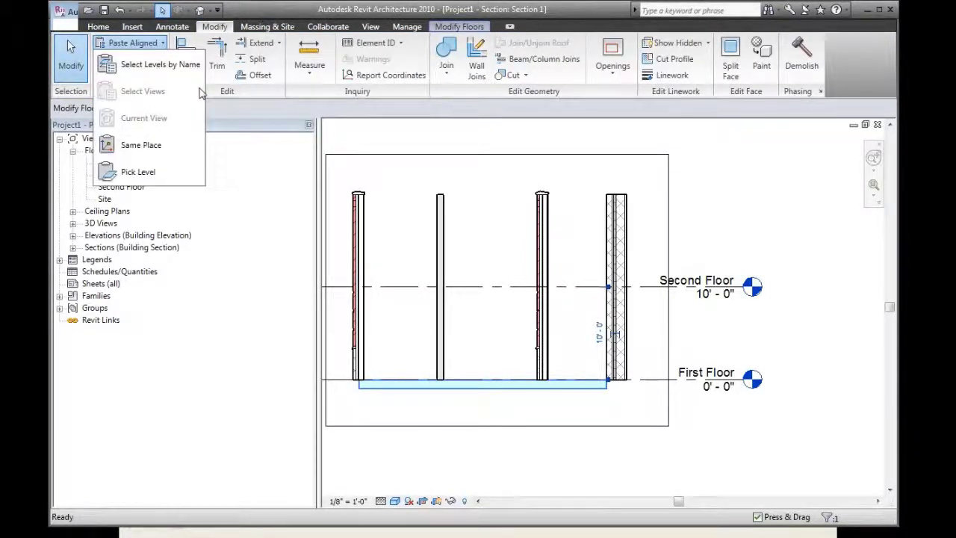
left_click(160, 65)
left_click(422, 185)
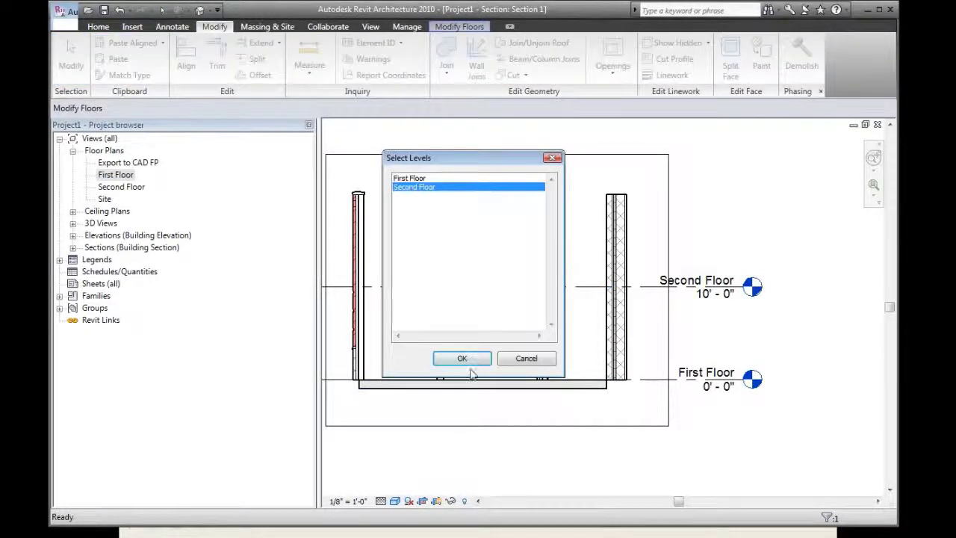
left_click(467, 362)
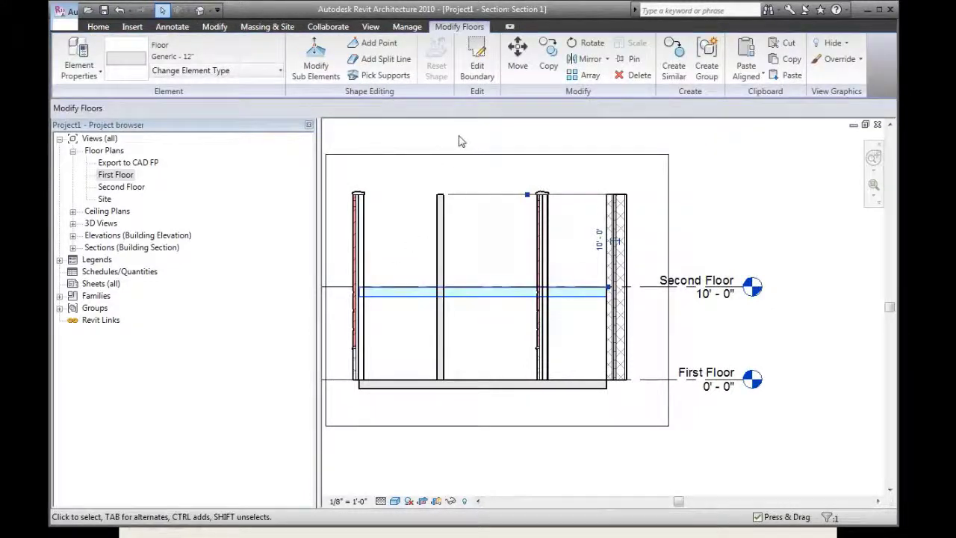
Join the geometry of the Second Floor slab with the leftmost exterior brick wall in the section.
left_click(372, 244)
left_click(446, 66)
left_click(361, 314)
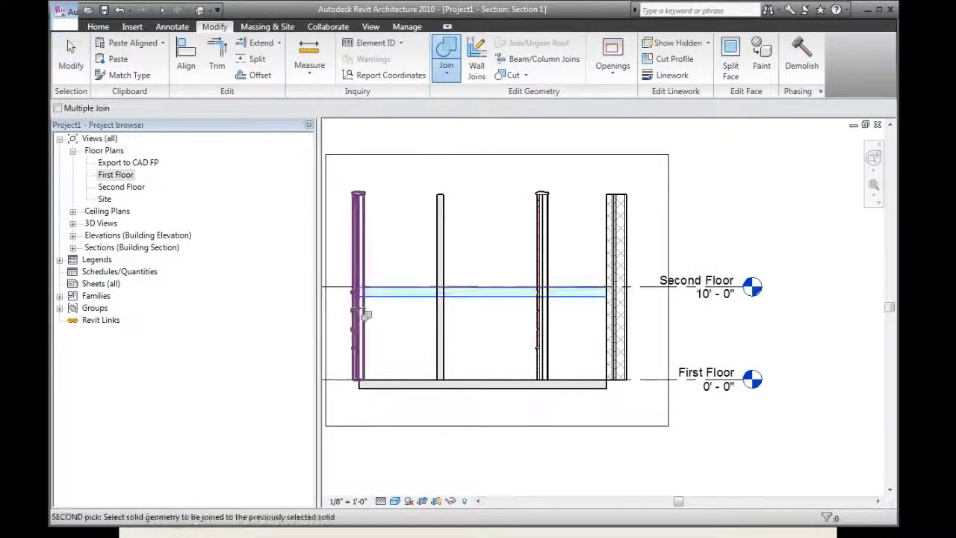
left_click(365, 293)
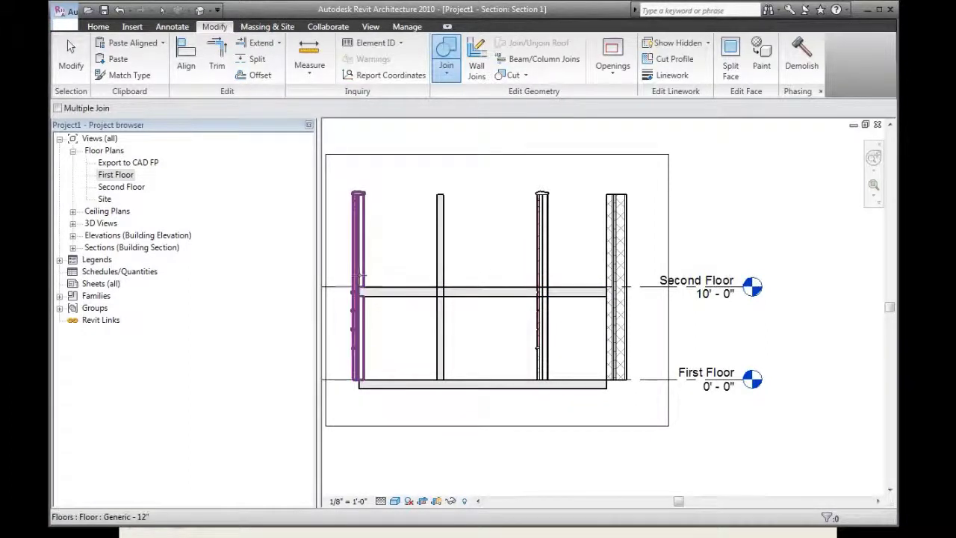
Create a callout around the joint between the leftmost brick wall and the Second Floor slab.
middle_click_drag(371, 277, 458, 291)
key("z")
key("r")
left_click_drag(440, 271, 482, 330)
middle_click_drag(566, 335, 545, 356)
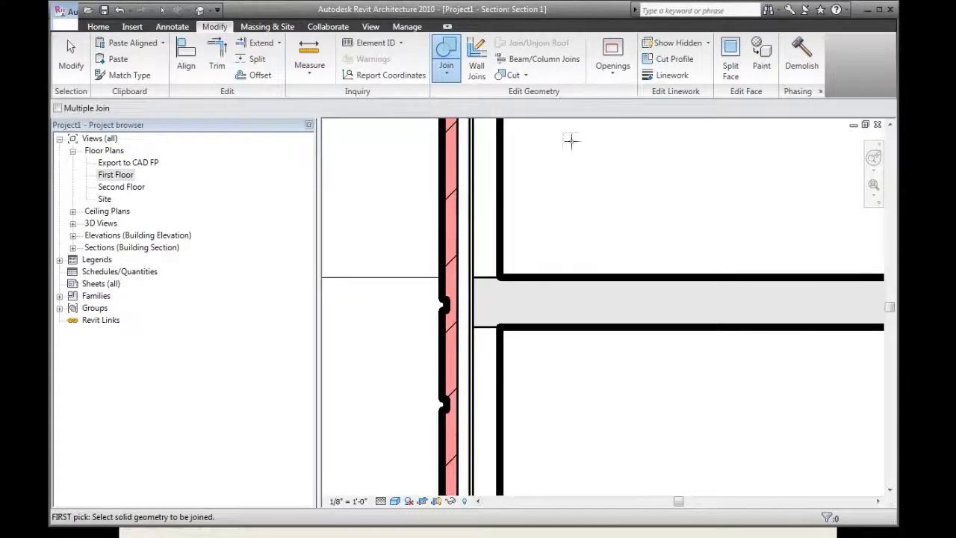
left_click(374, 28)
left_click(318, 54)
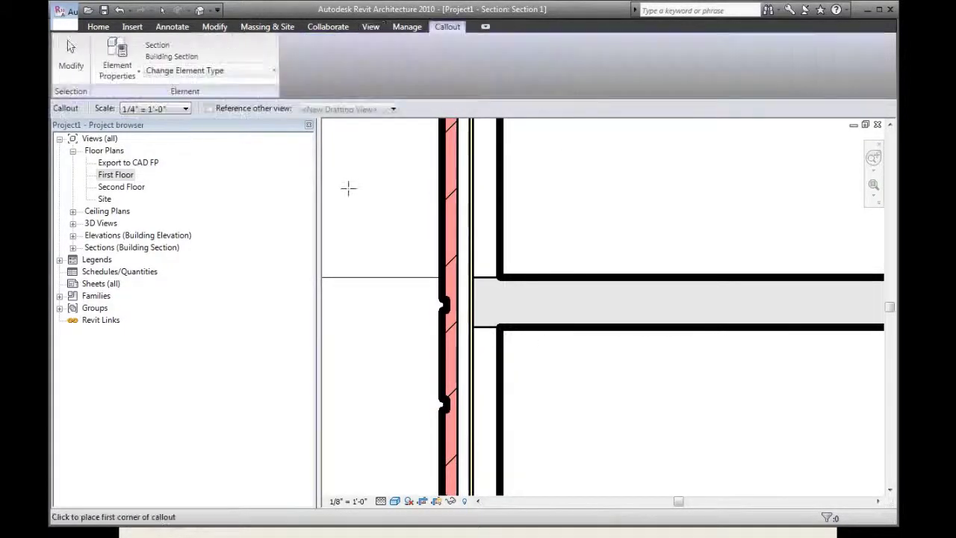
left_click(348, 187)
left_click(581, 410)
Open the callout's view from its head and set a finer detail level that shows the wall layers.
middle_click_drag(626, 444, 321, 388)
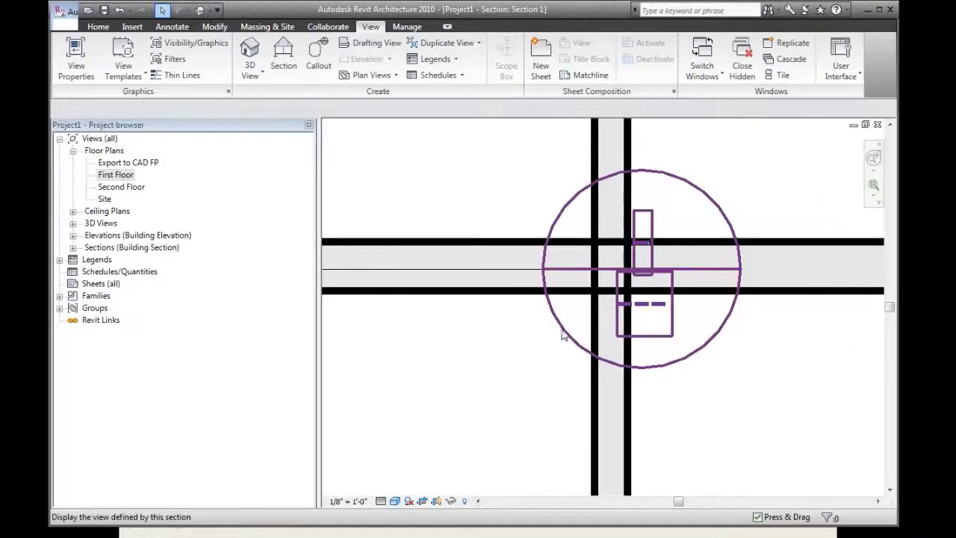
double_click(556, 334)
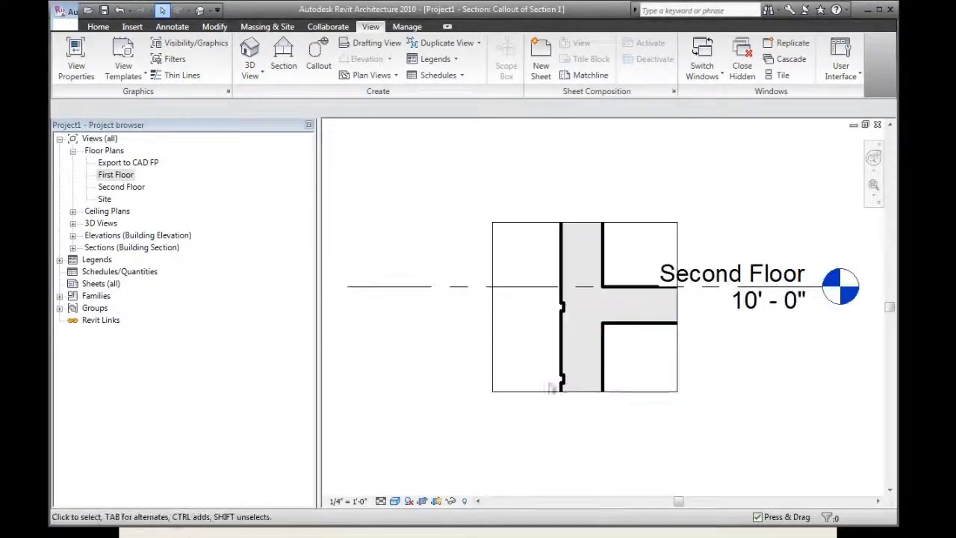
left_click(395, 501)
left_click(396, 486)
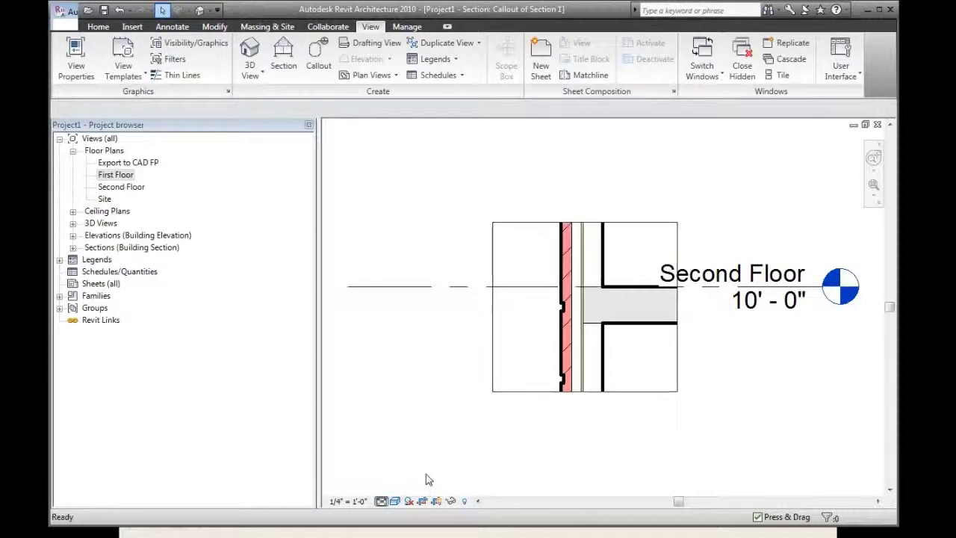
Turn on Thin Lines display and inspect the wall and floor joint up close in the callout view.
middle_click_drag(546, 324, 465, 330)
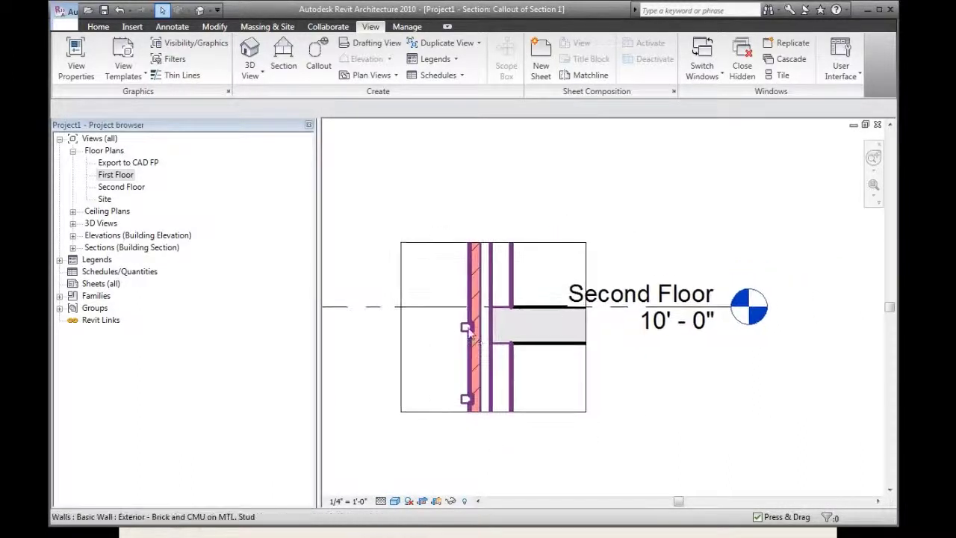
key("z")
key("r")
left_click_drag(454, 289, 567, 365)
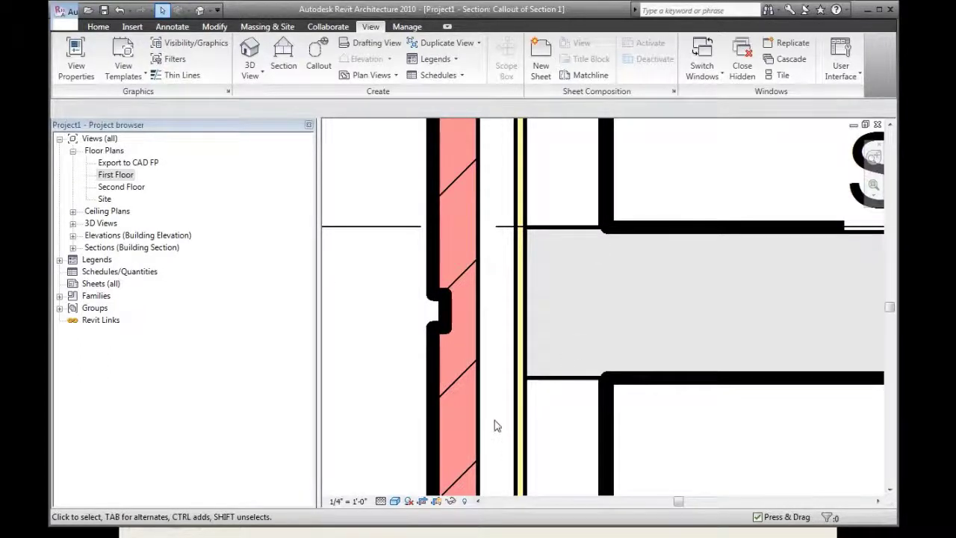
key("t")
key("l")
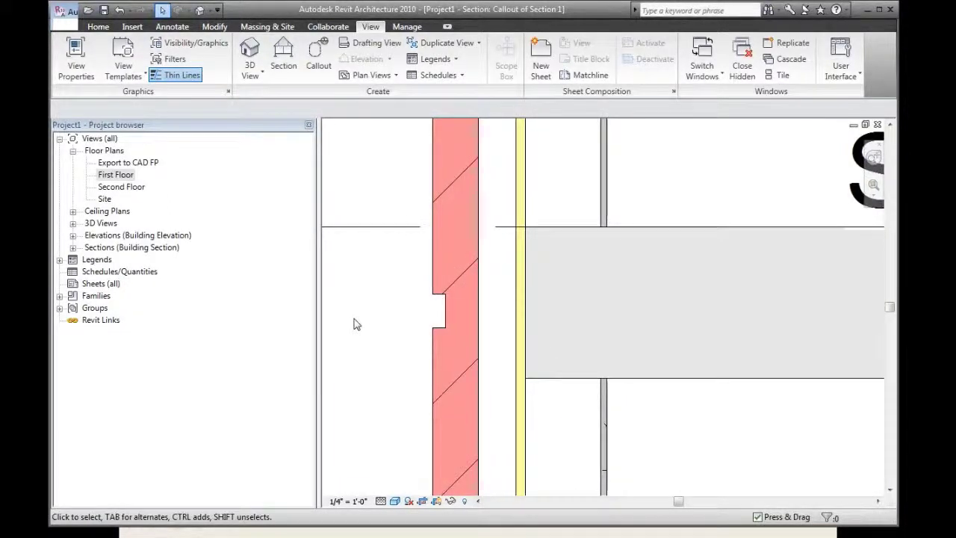
scroll(366, 321, "down", 4)
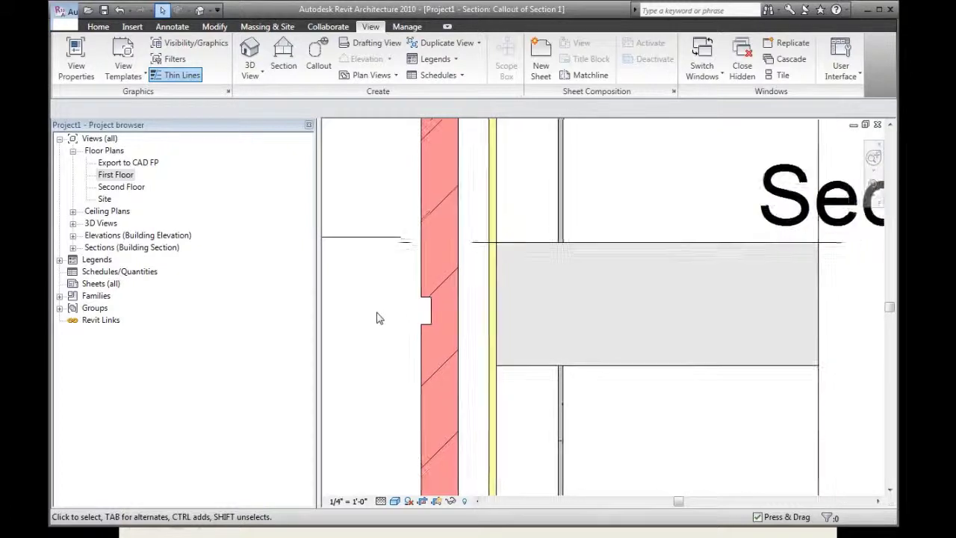
scroll(389, 317, "down", 4)
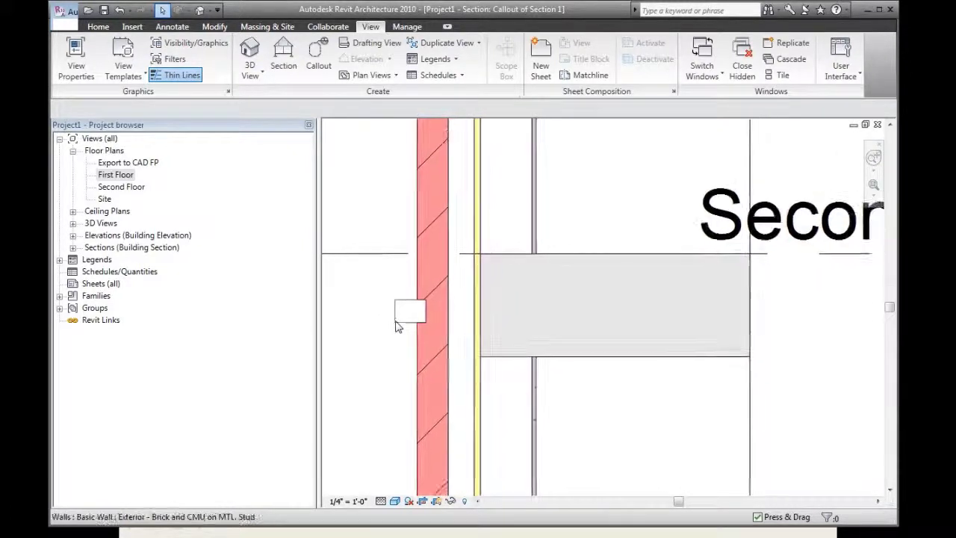
scroll(398, 326, "down", 1)
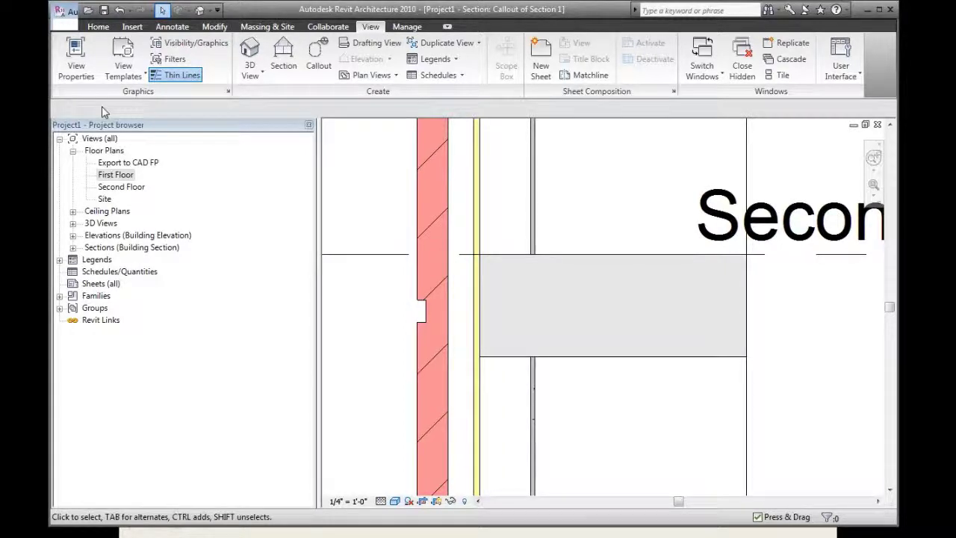
Create a drafting view named "Just a sheet of paper (not a real size though)" at 1 1/2" = 1'-0" scale.
left_click(387, 53)
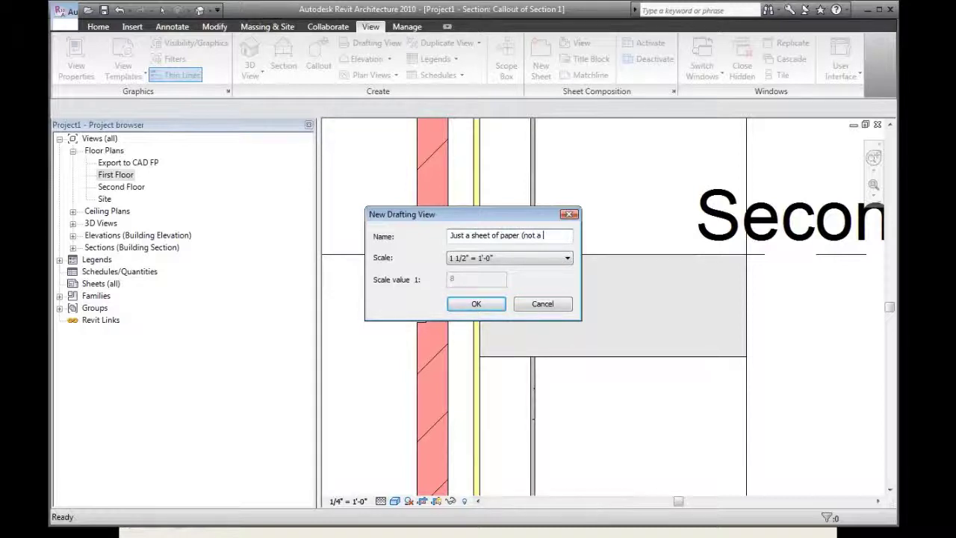
type("al size though)")
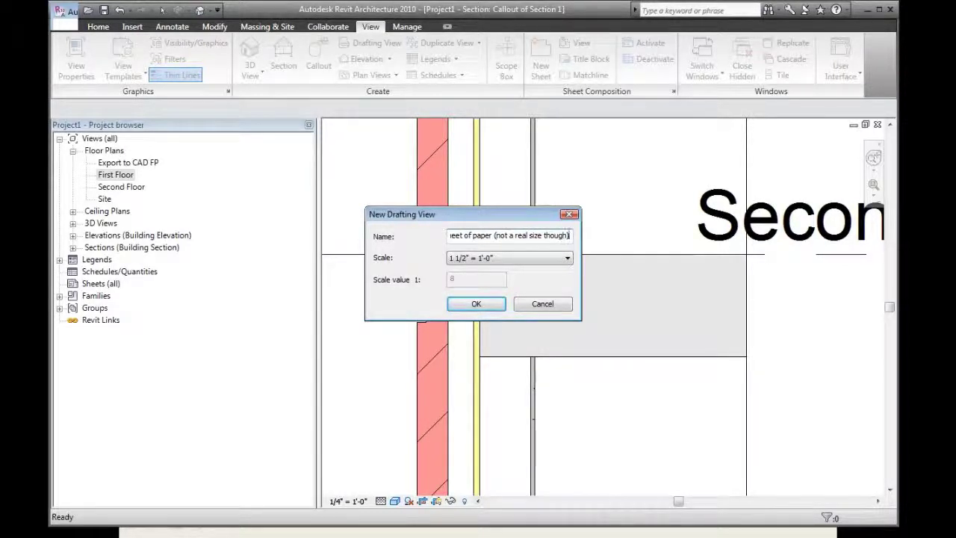
left_click(483, 304)
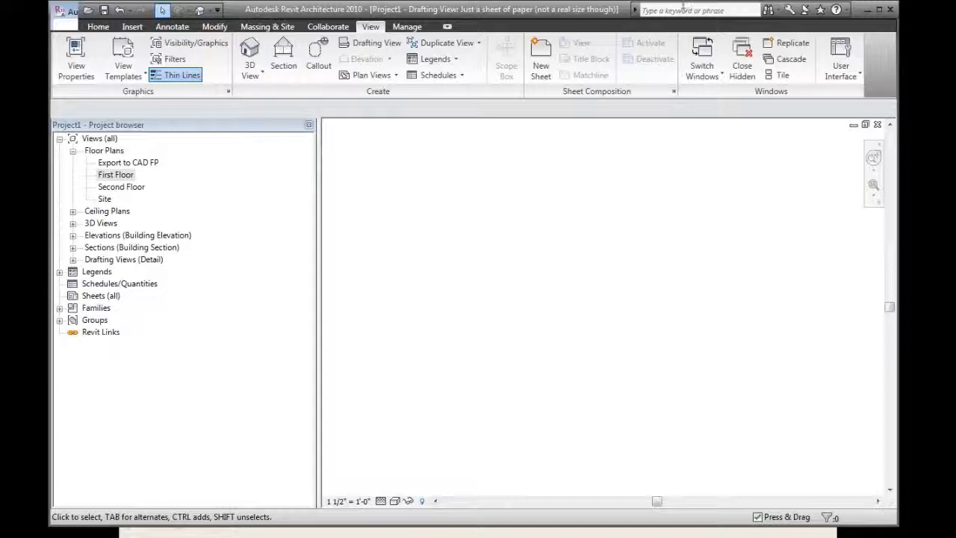
Maximize the program window and locate the new drafting view in the project browser.
left_click(881, 11)
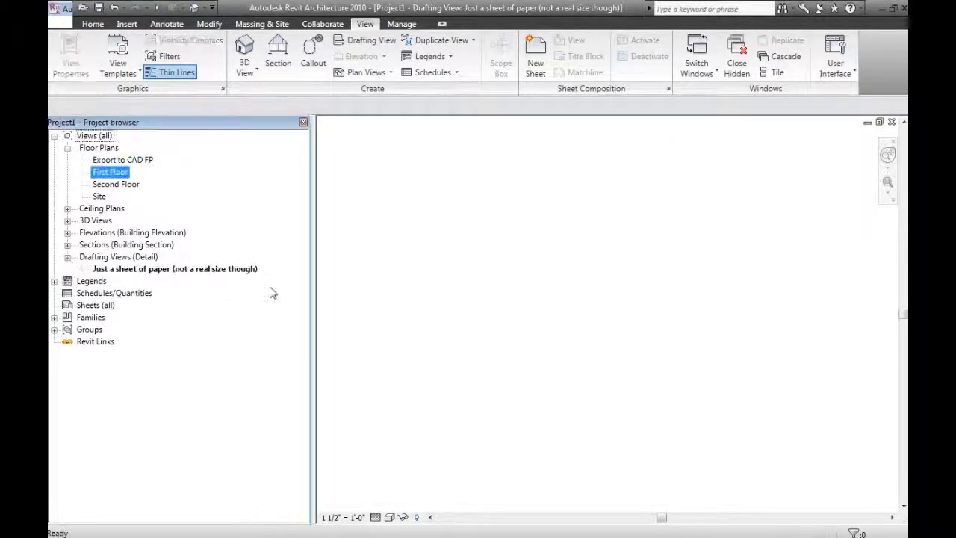
left_click(211, 270)
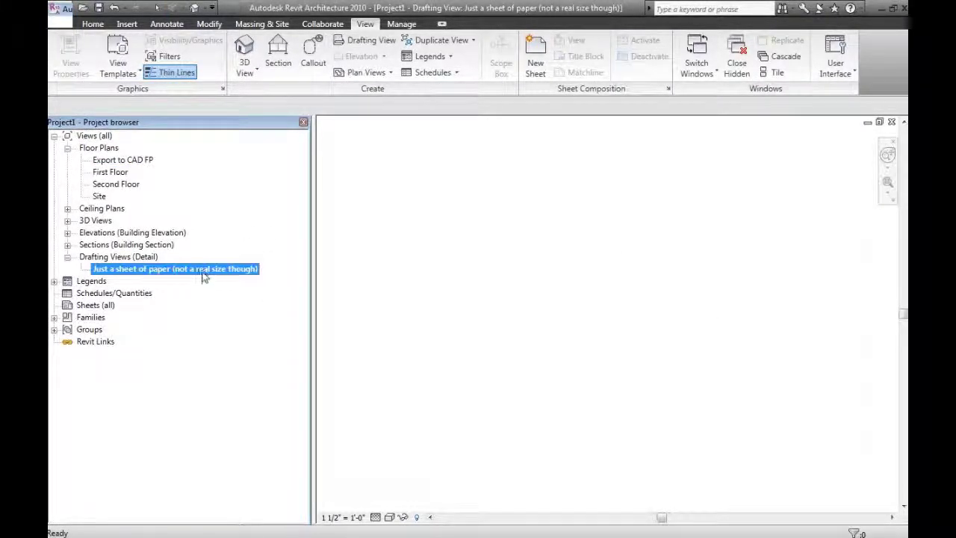
left_click(341, 295)
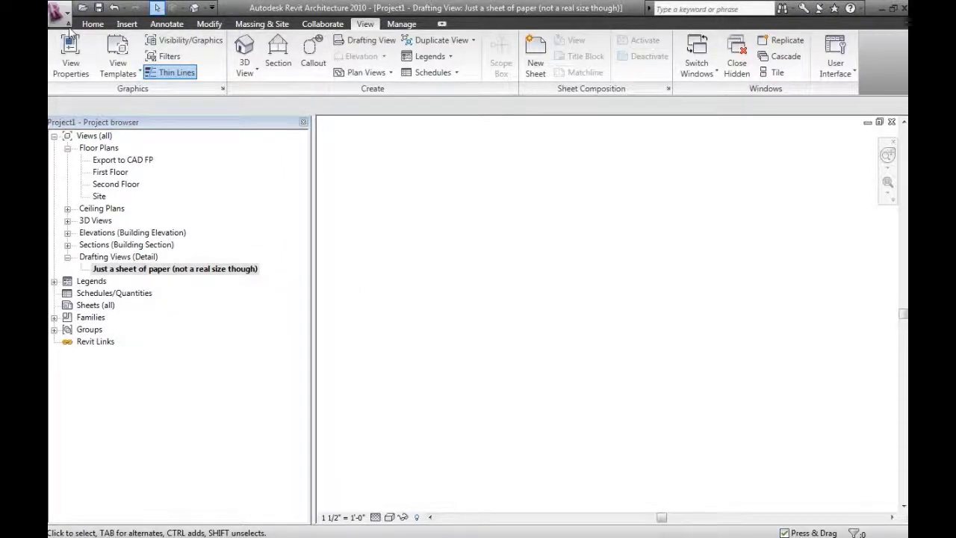
left_click(167, 23)
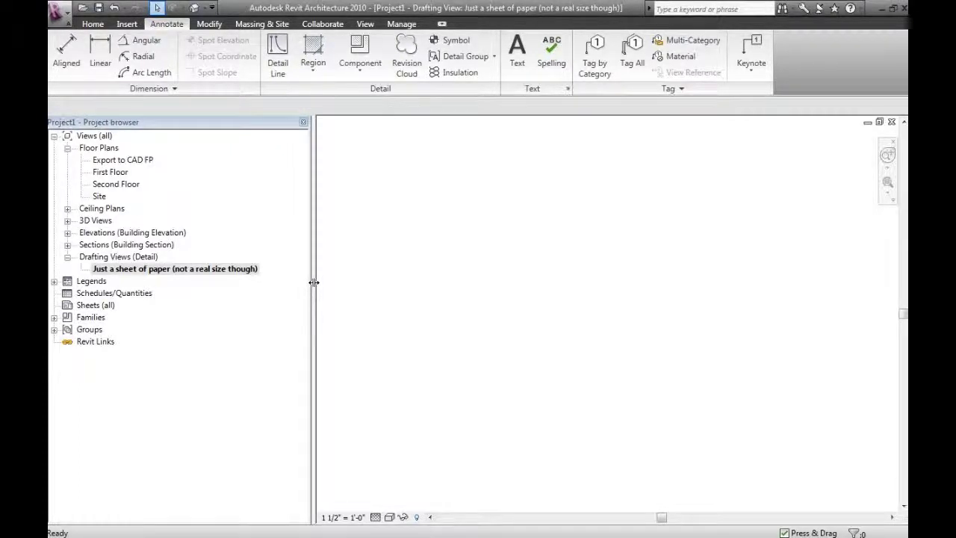
left_click(92, 24)
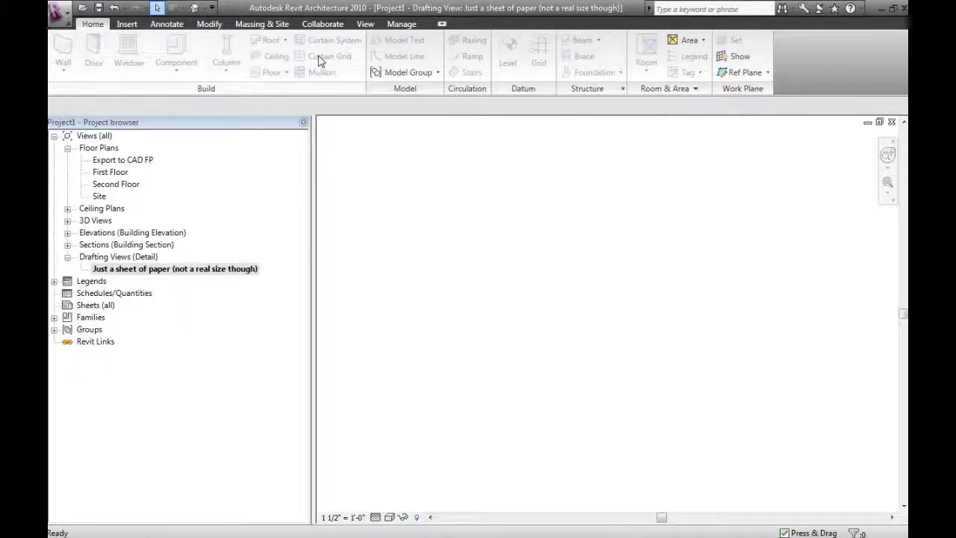
left_click(127, 24)
left_click(210, 24)
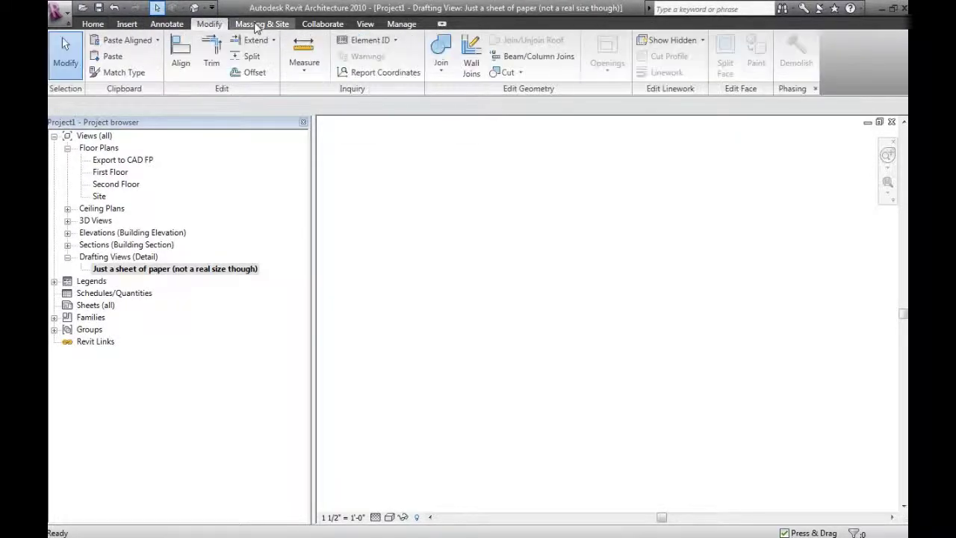
left_click(286, 25)
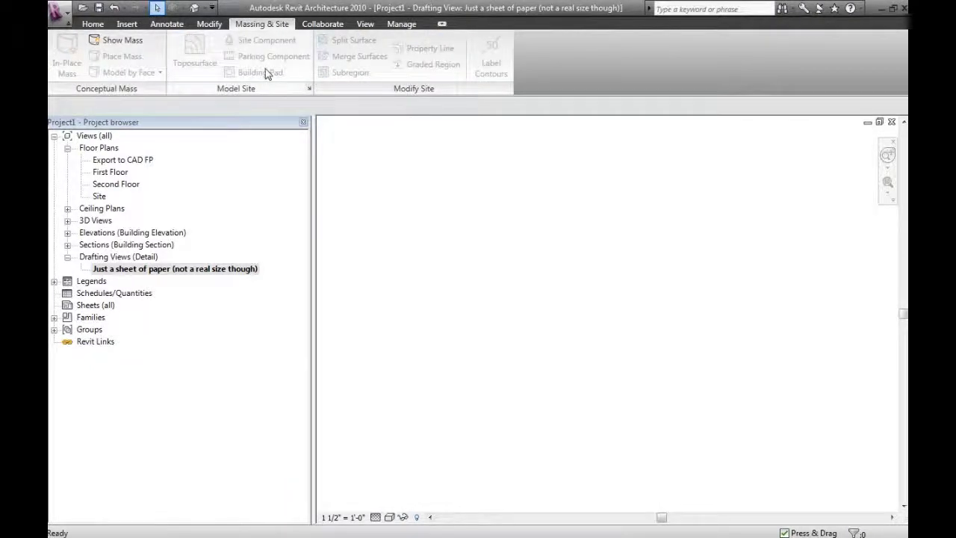
Draw an L shape from one vertical and one horizontal detail line in the drafting view, using the Thin Lines style.
left_click(166, 24)
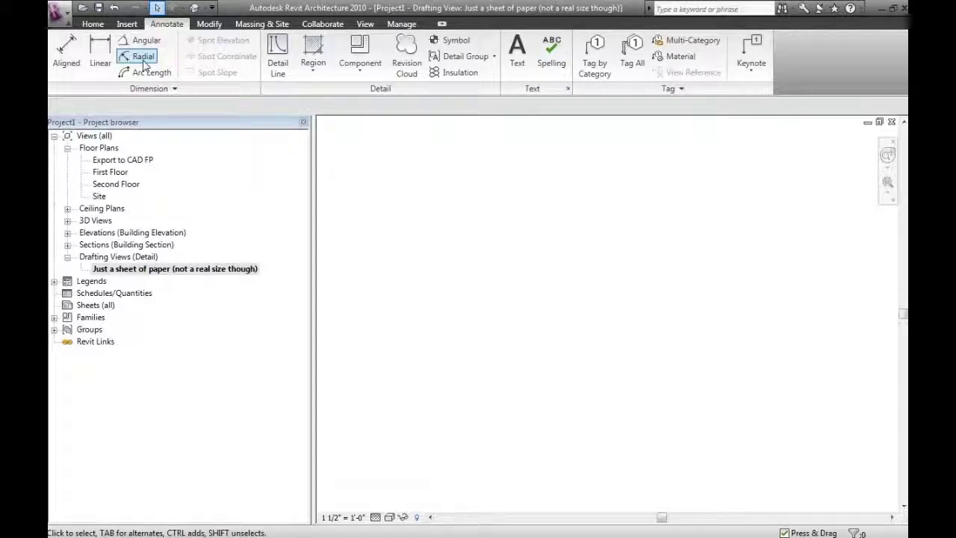
left_click(277, 56)
left_click(529, 192)
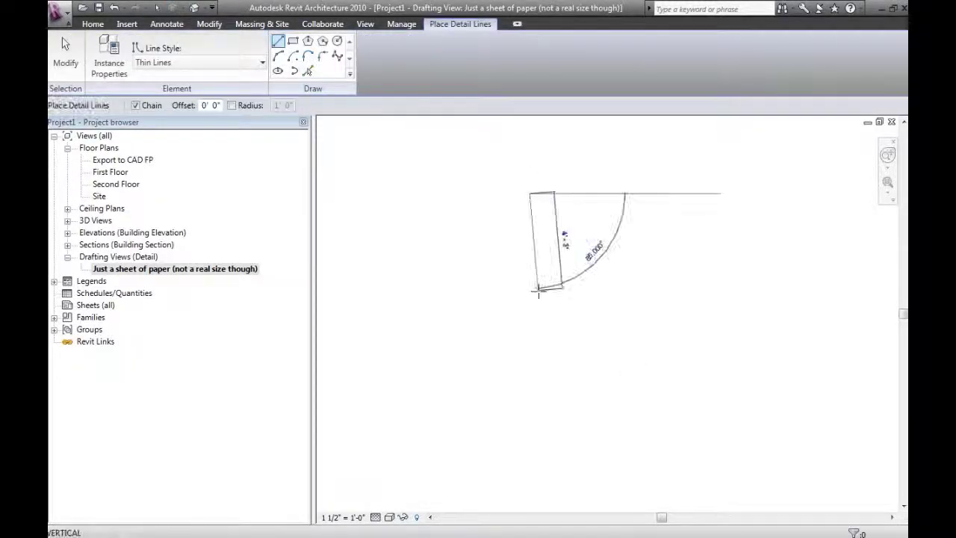
left_click(530, 290)
left_click(593, 289)
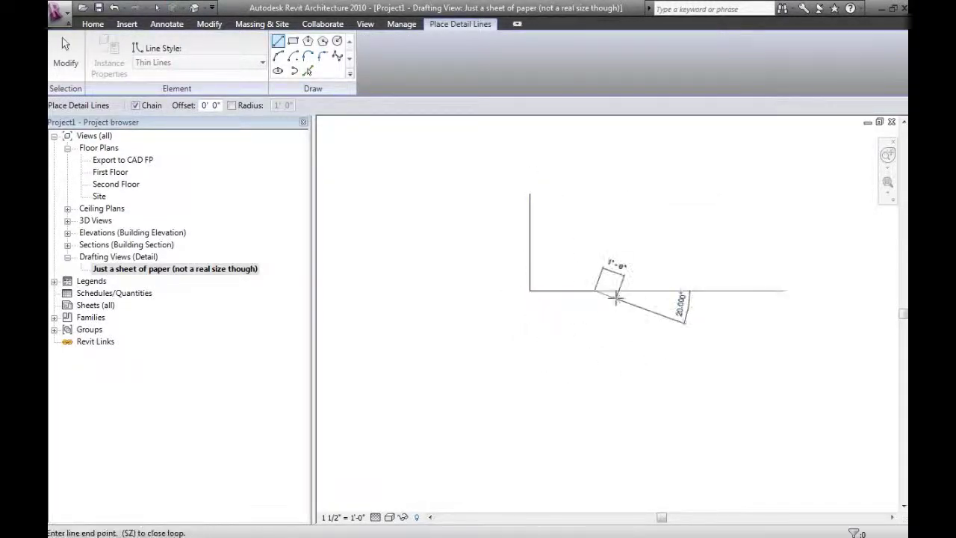
key("Escape")
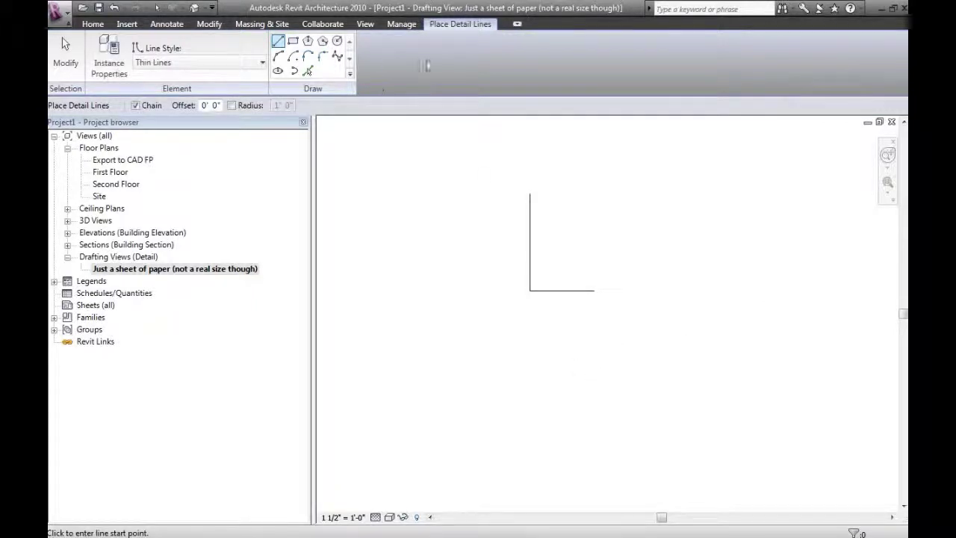
Open the Callout of Section 1 view, tile it beside the drafting view, and make the drafting view active with its lines centred.
left_click(373, 27)
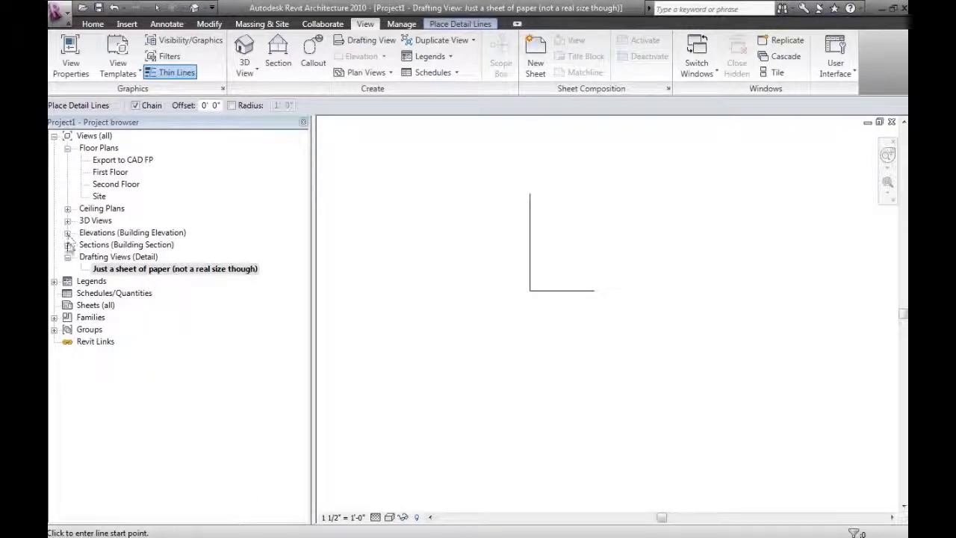
left_click(67, 244)
double_click(127, 256)
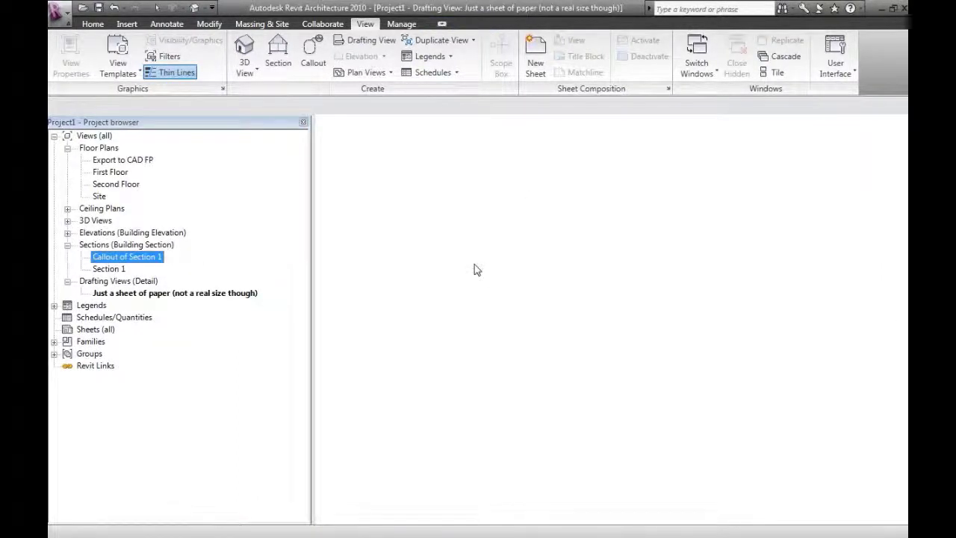
key("w")
key("t")
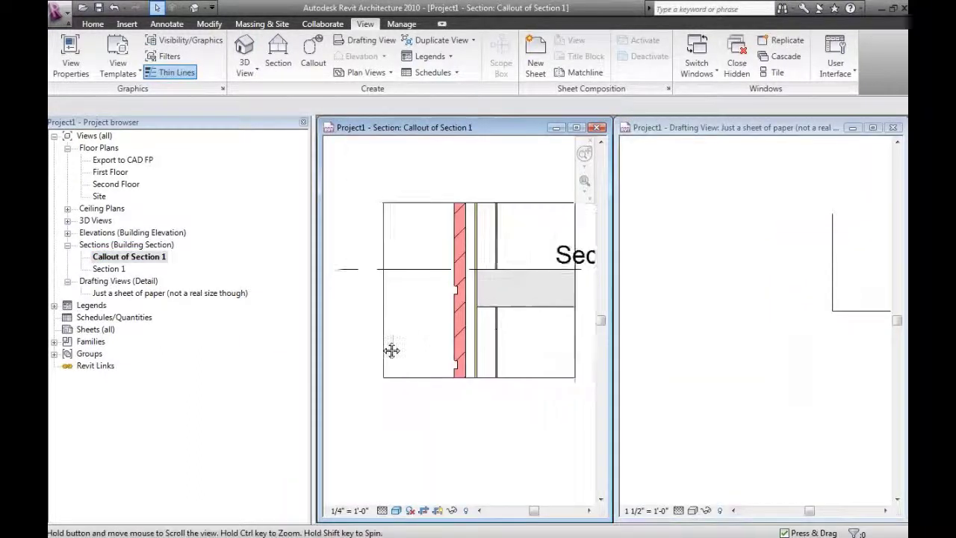
middle_click_drag(391, 350, 374, 354)
left_click(875, 136)
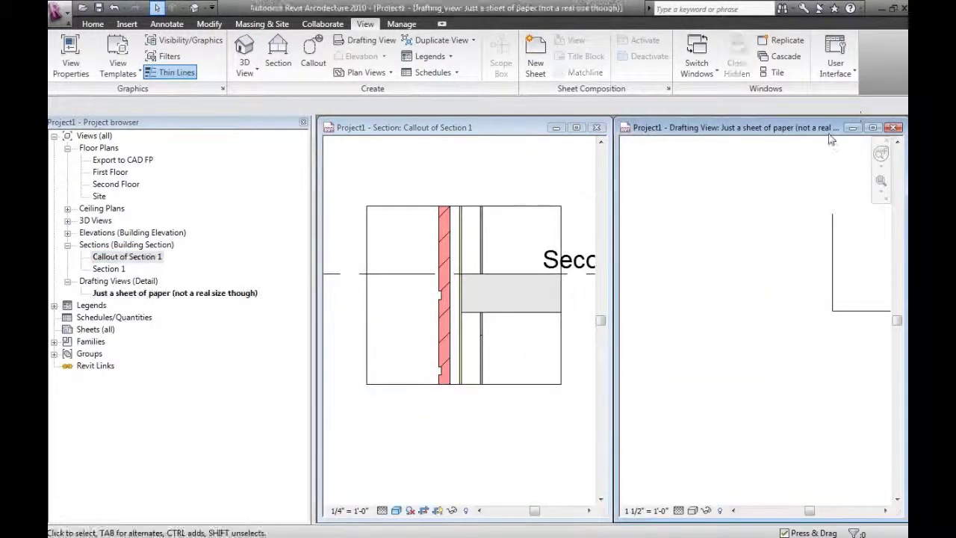
left_click_drag(727, 422, 745, 419)
left_click_drag(786, 343, 776, 345)
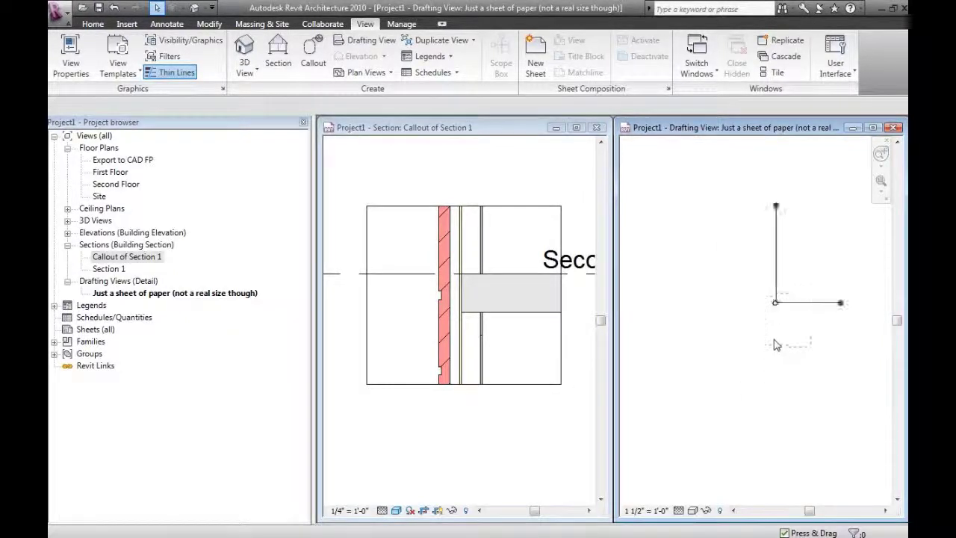
left_click(752, 341)
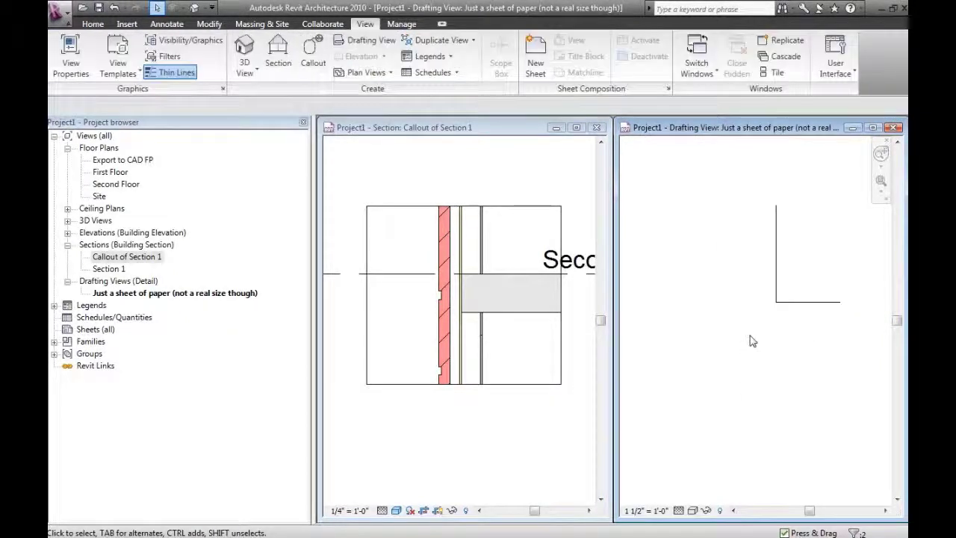
Draw a horizontal detail-line rectangle for the floor slab below the L-shaped lines in the drafting view.
left_click(806, 307)
key("d")
key("l")
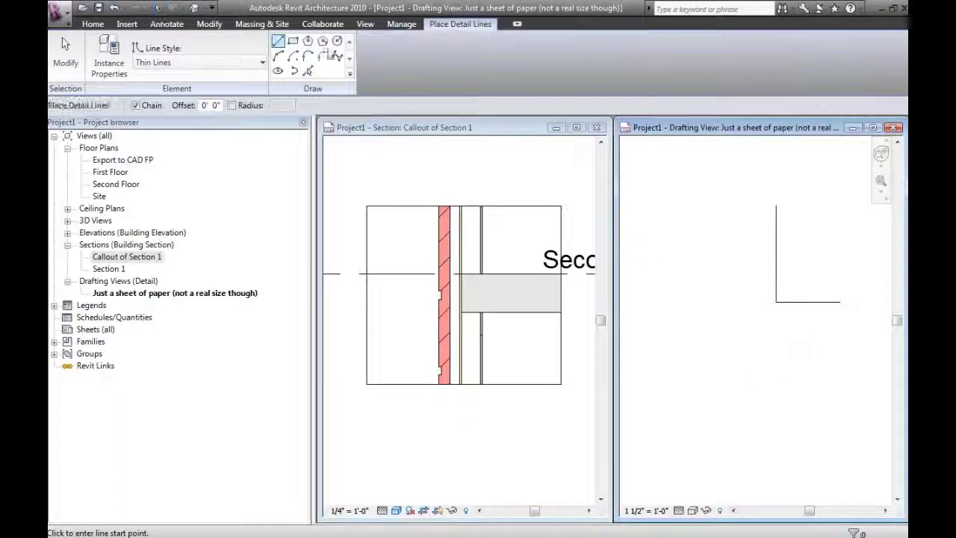
left_click(743, 314)
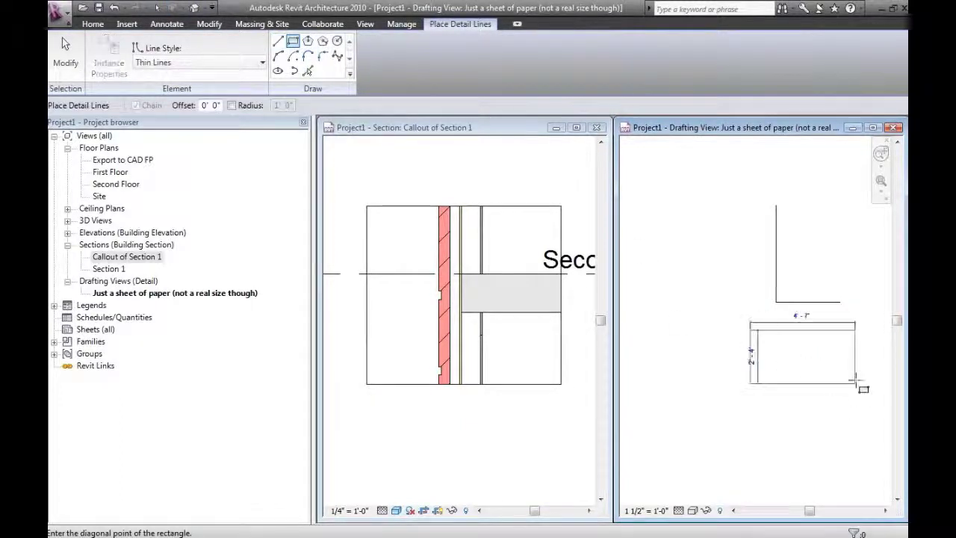
left_click(884, 377)
Draw a tall wall rectangle about 3'-6" wide against the slab's end, with an inner layer strip about 7 1/2" wide along that side.
left_click(670, 189)
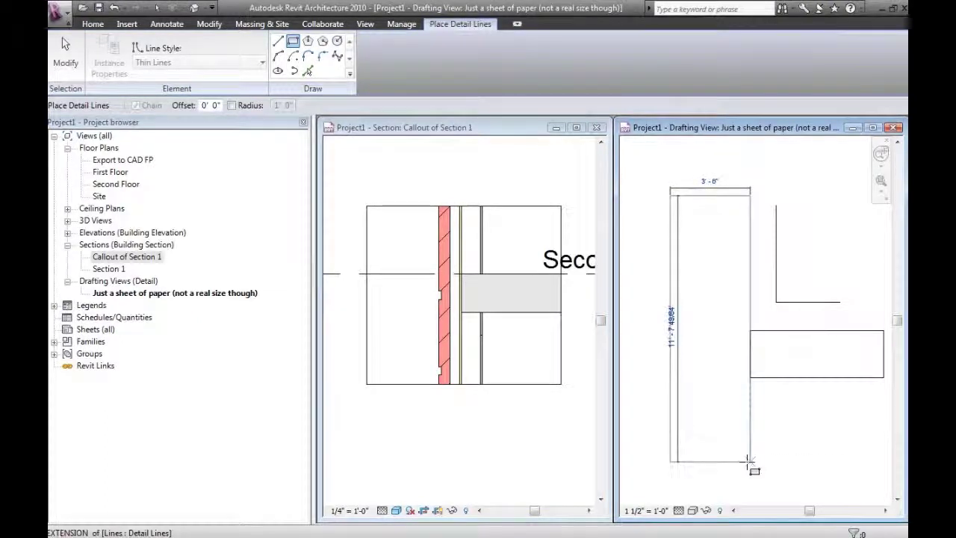
left_click(749, 467)
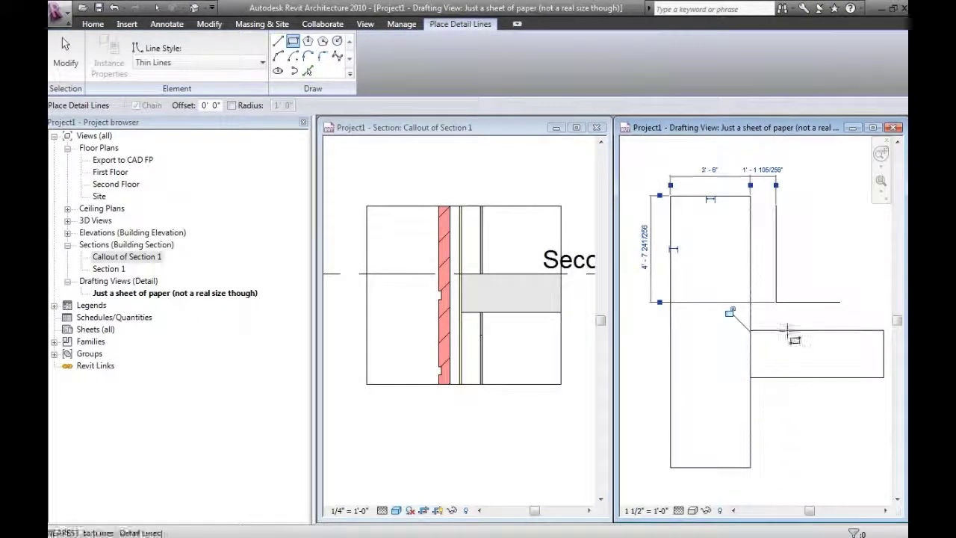
left_click(738, 195)
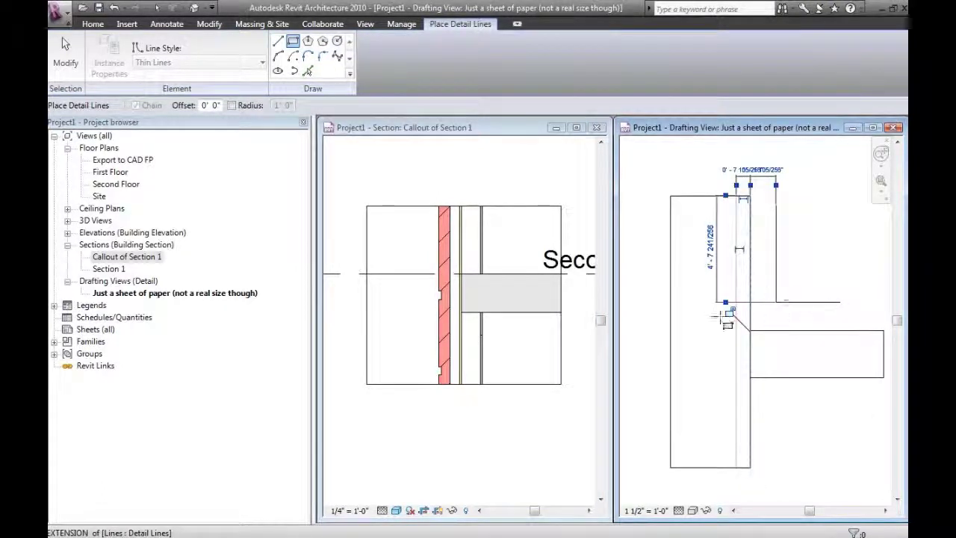
Draw two small notch rectangles about 6" wide along the wall's outer edge, one above the other.
left_click(671, 311)
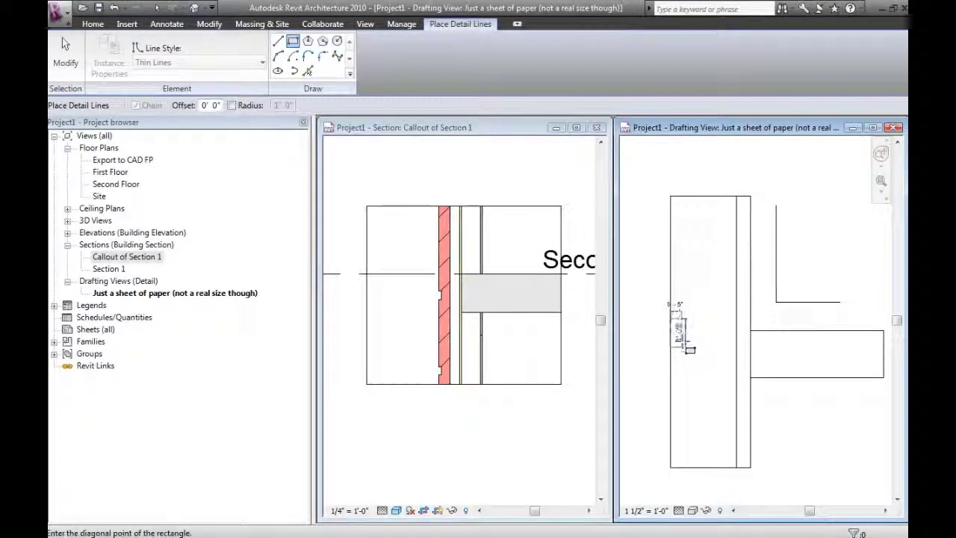
left_click(682, 337)
left_click(670, 379)
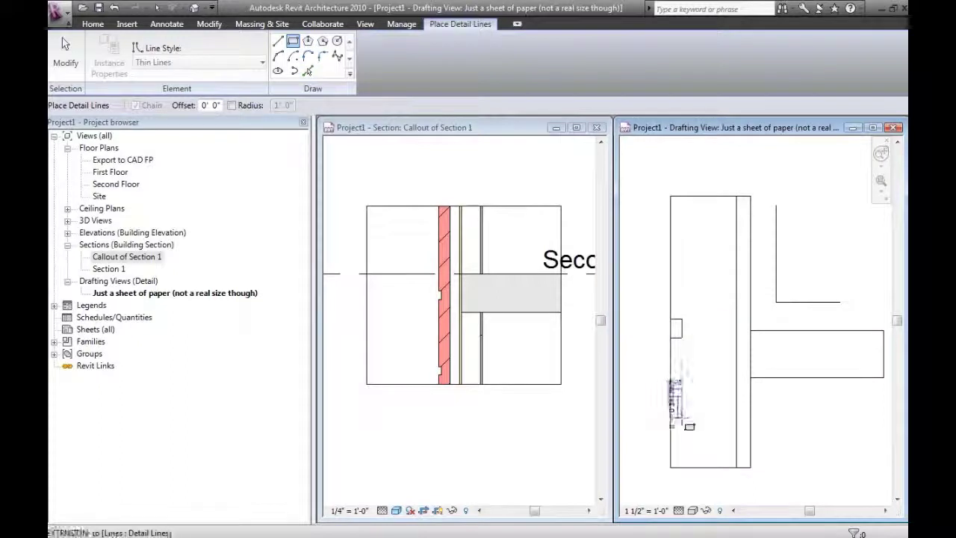
left_click(682, 412)
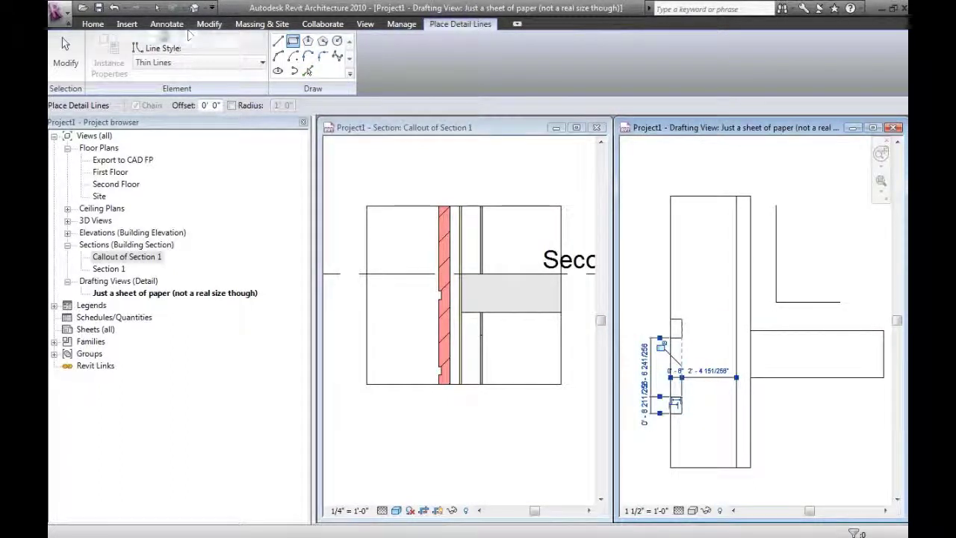
Create a rectangular filled region over the wall's wide layer above the upper notch, about 2'-10 1/2" wide and 5'-4 1/2" high.
left_click(165, 25)
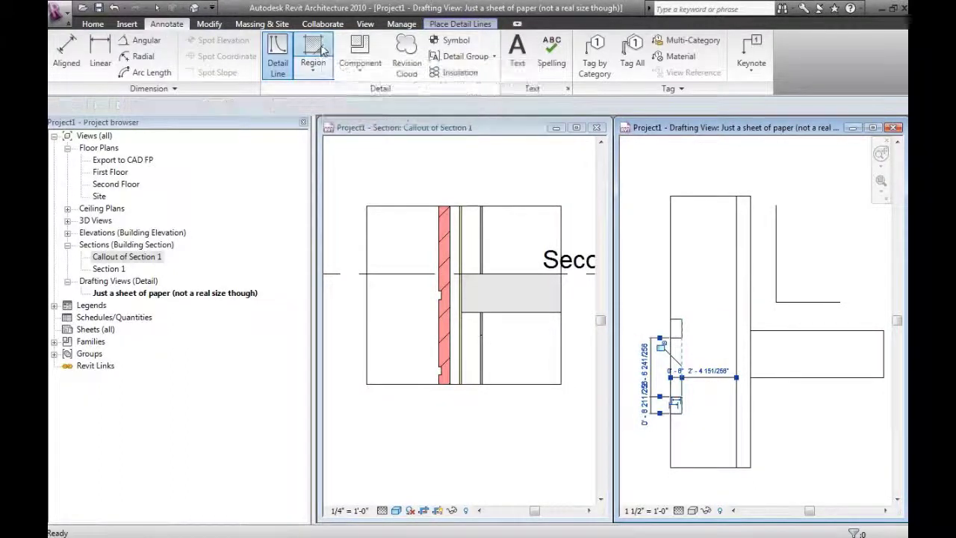
left_click(321, 50)
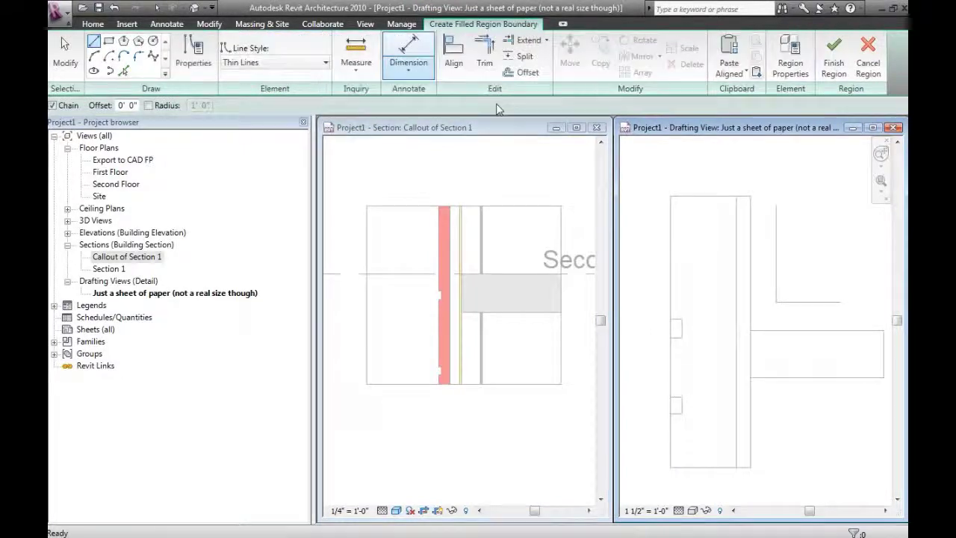
left_click(108, 41)
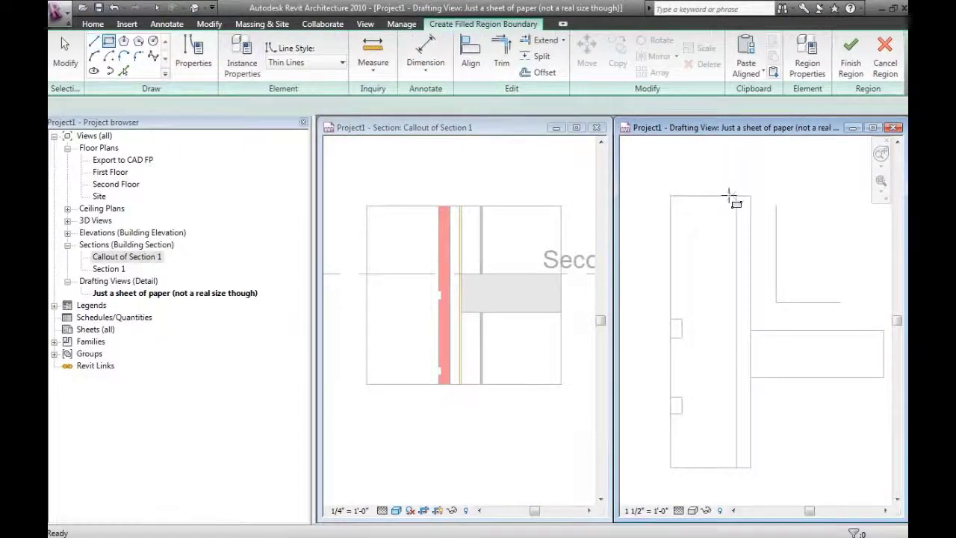
left_click(671, 189)
left_click(736, 319)
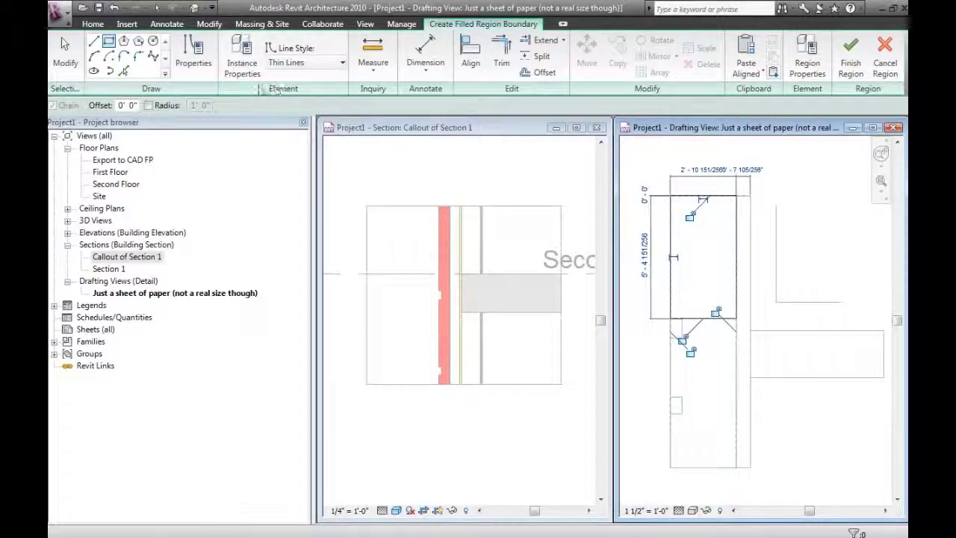
left_click(851, 52)
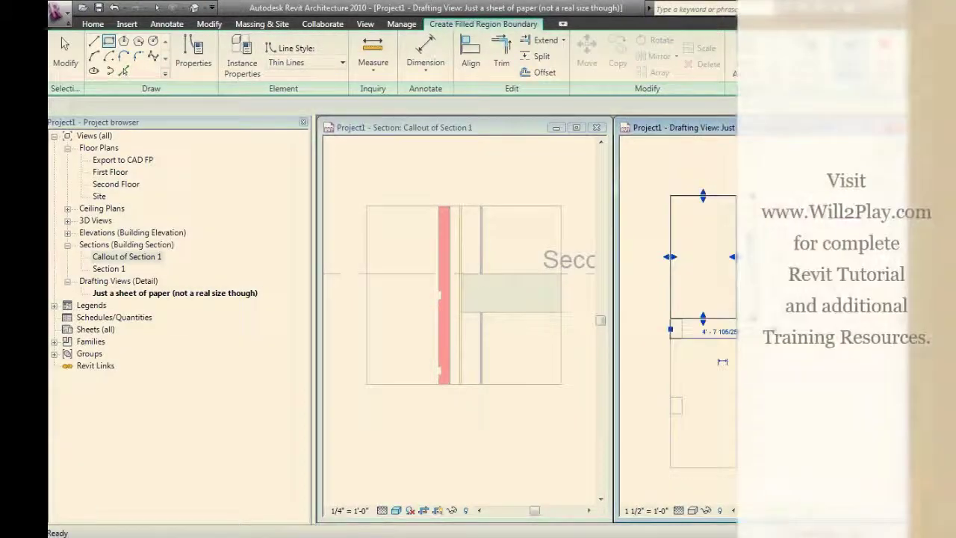
Move the filled region onto the floor slab rectangle and align its edges with the slab outline.
left_click(717, 323)
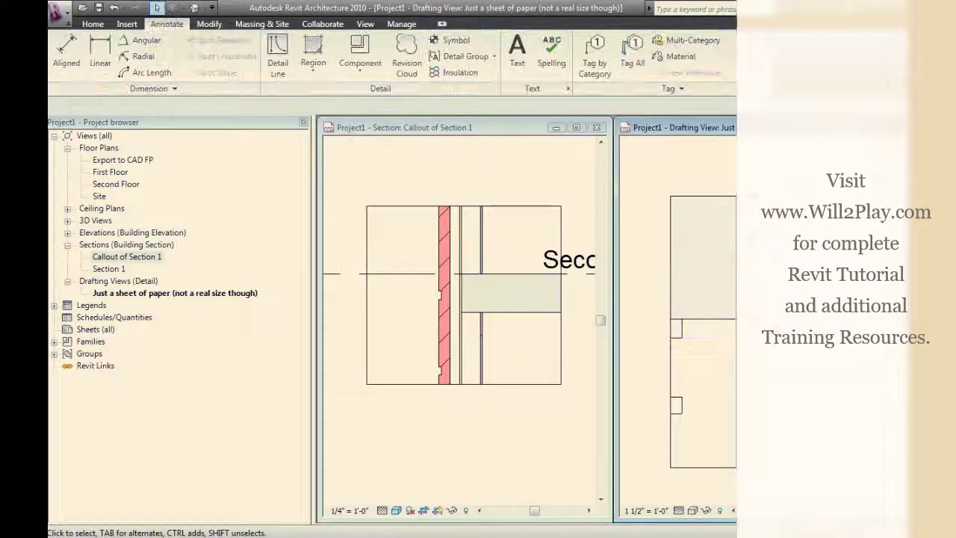
left_click(717, 322)
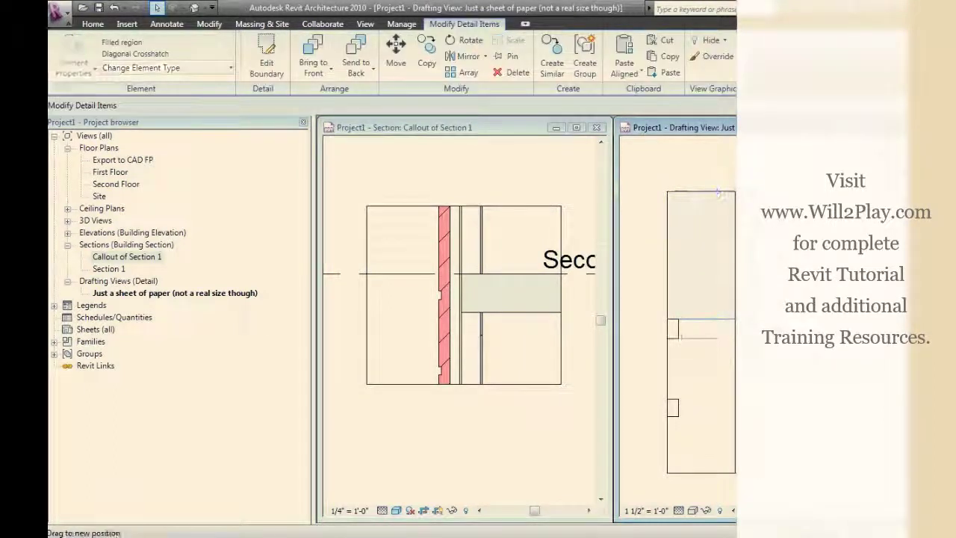
key("d")
key("i")
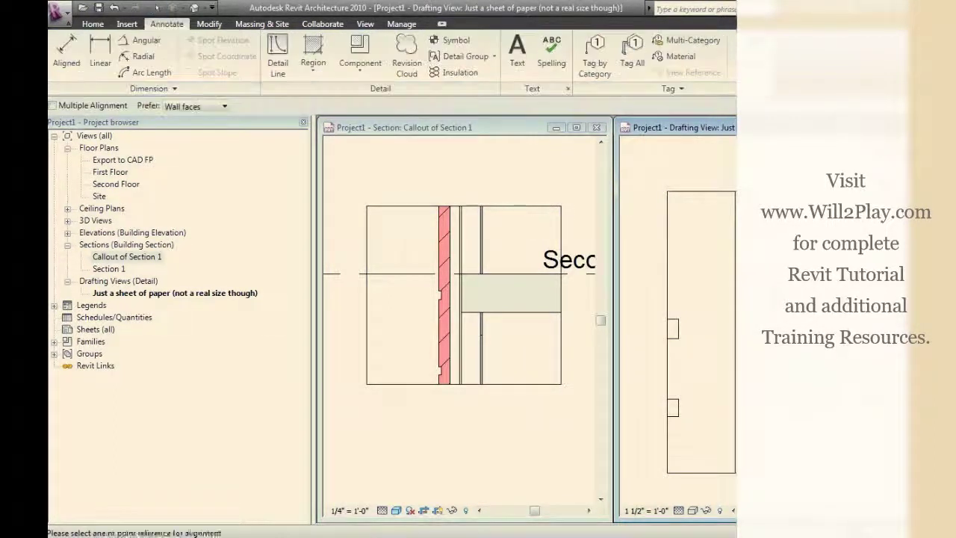
key("Escape")
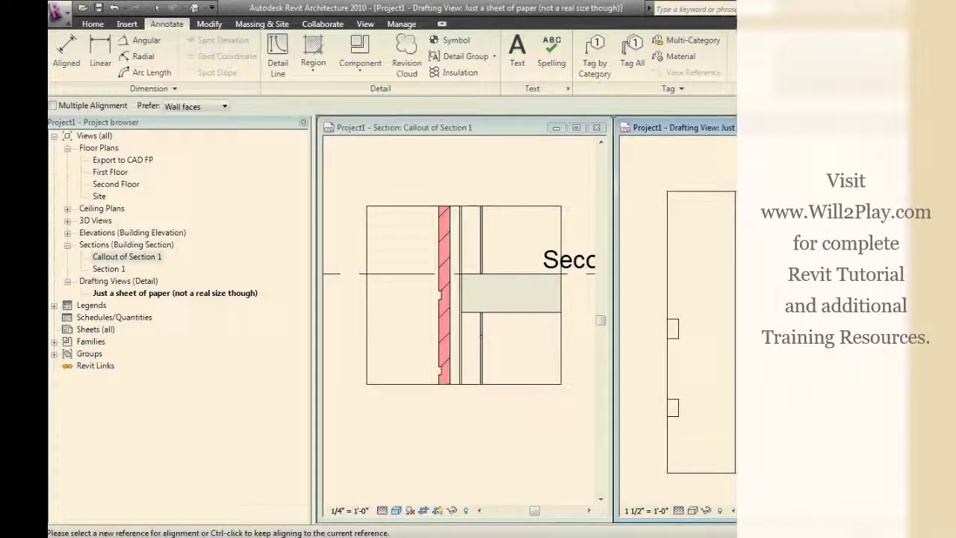
left_click(669, 282)
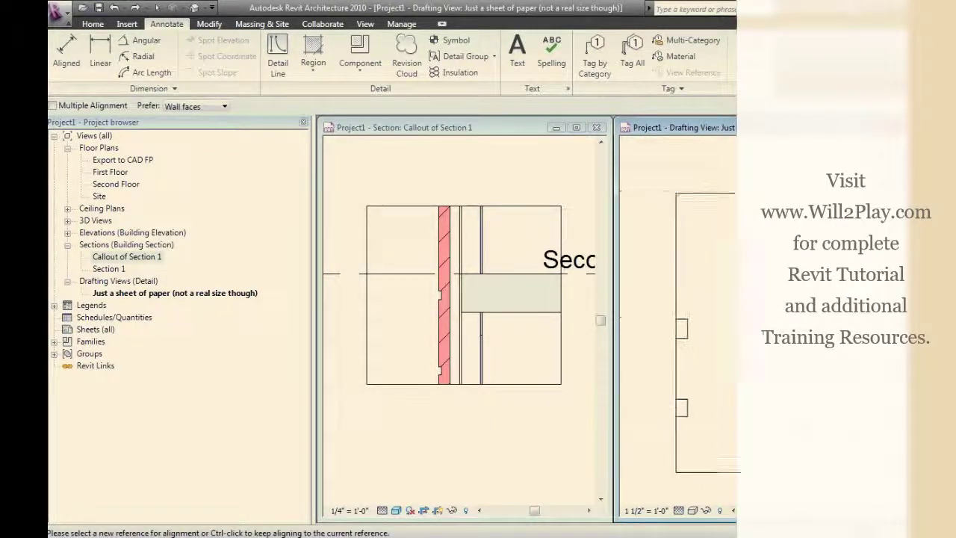
left_click(157, 7)
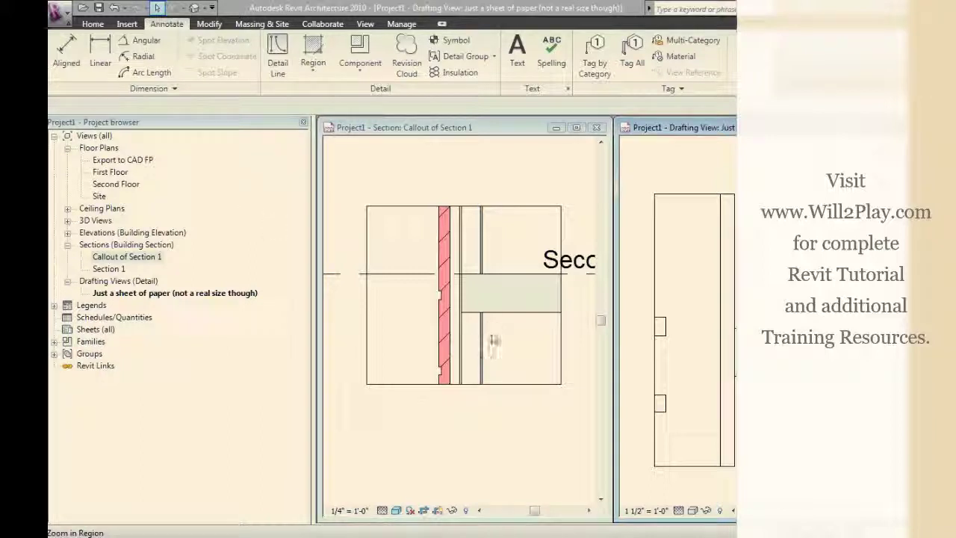
Switch to the presentation slide on creating drafting views, review it, and return to the Revit drafting view.
key("alt+Tab")
key("Tab")
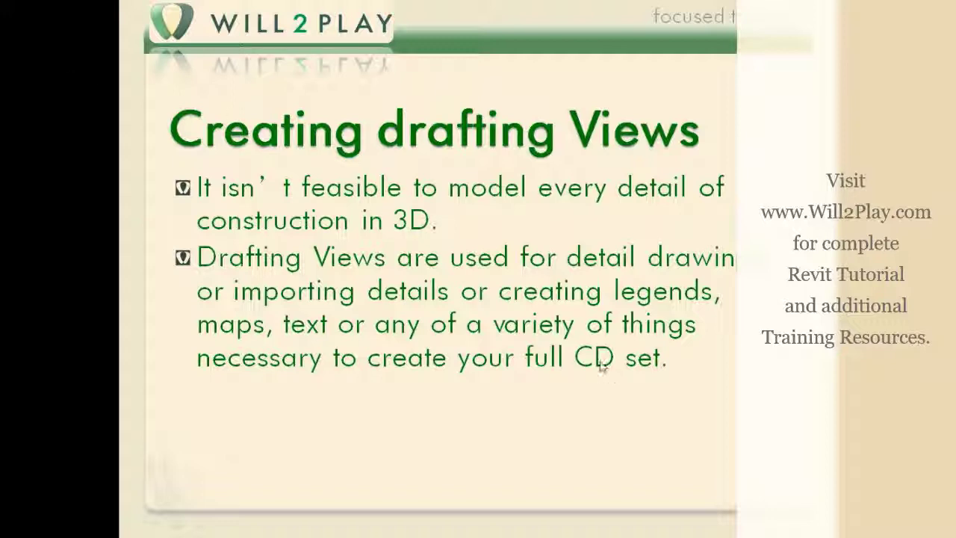
key("alt+Tab")
key("alt+Tab")
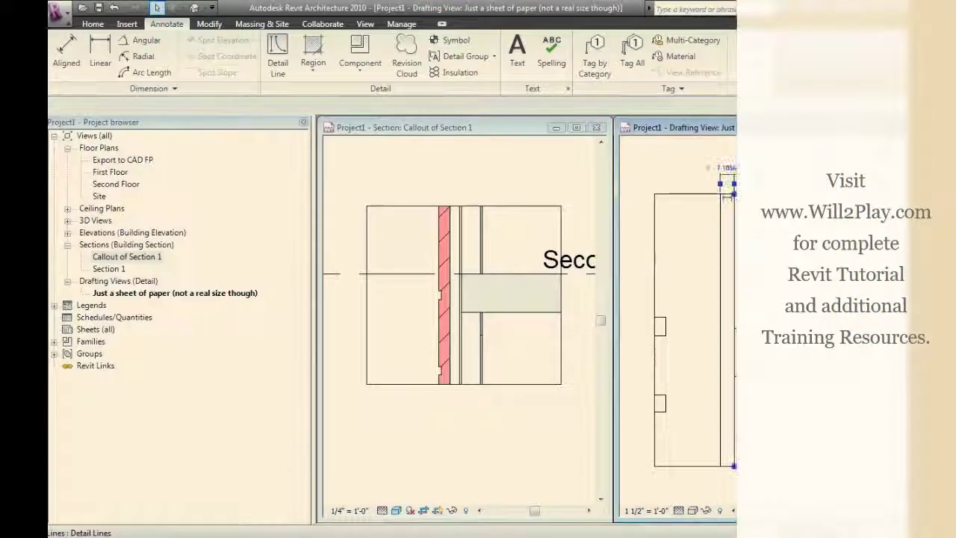
left_click(730, 188)
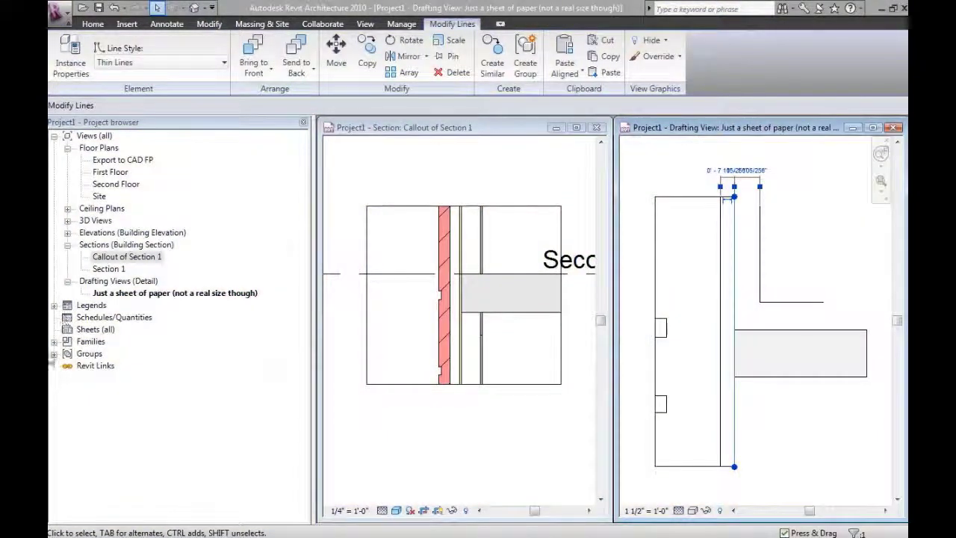
Create a new sheet with a title block.
right_click(95, 330)
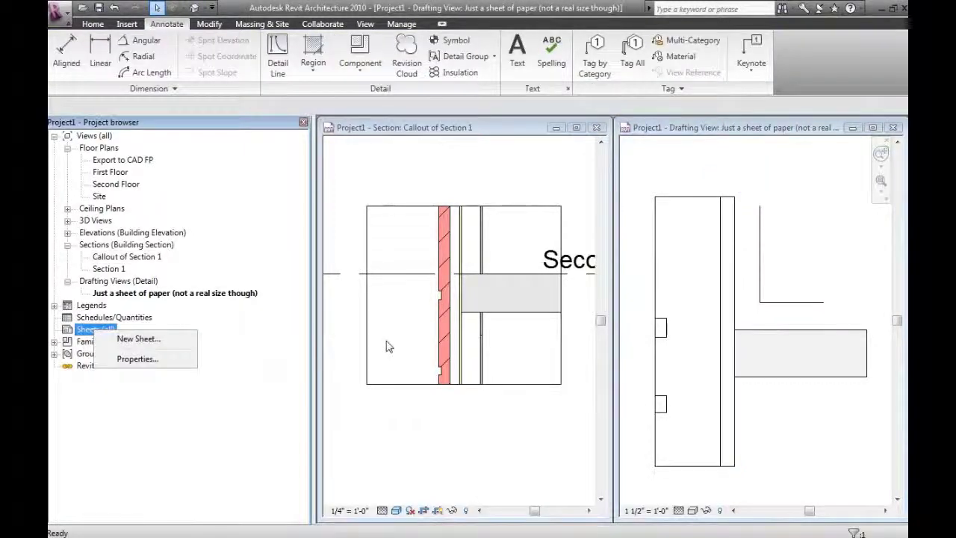
left_click(139, 337)
left_click(505, 375)
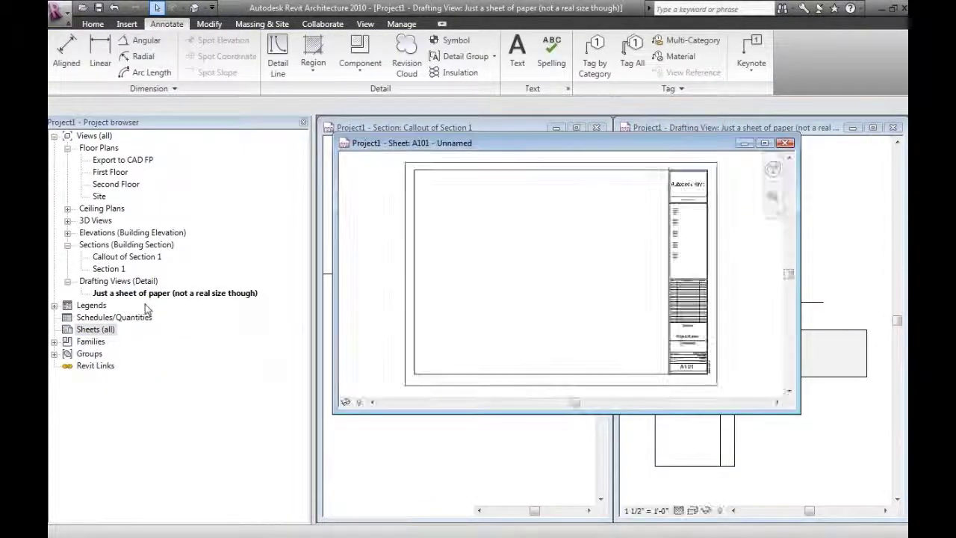
Place the drafting view "Just a sheet of paper (not a real size though)" on the new sheet and close the sheet window.
left_click_drag(138, 293, 486, 256)
left_click(500, 269)
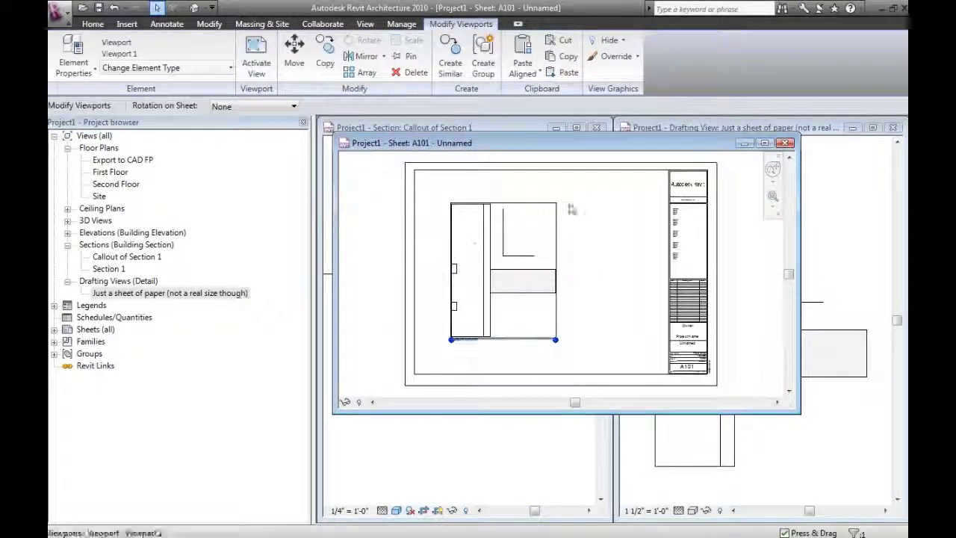
left_click_drag(644, 150, 557, 167)
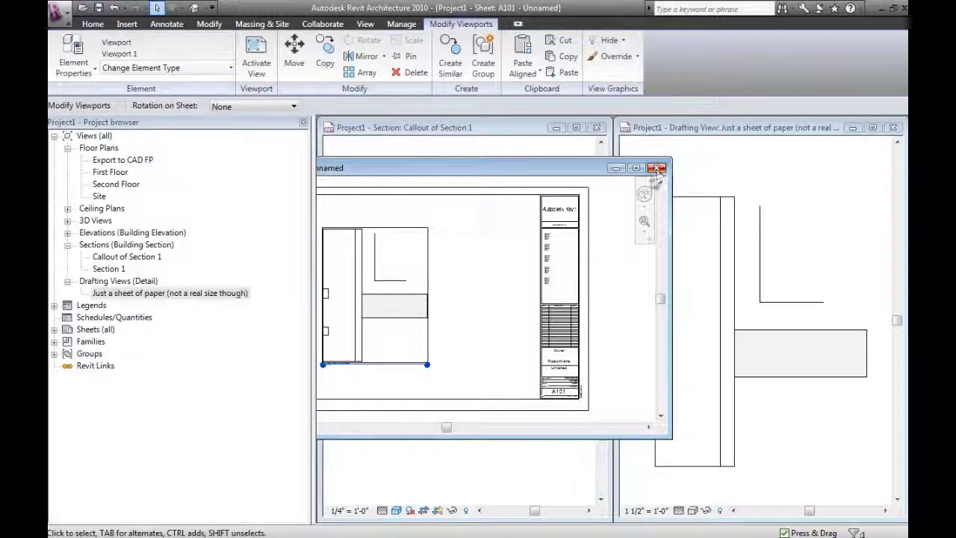
left_click(656, 168)
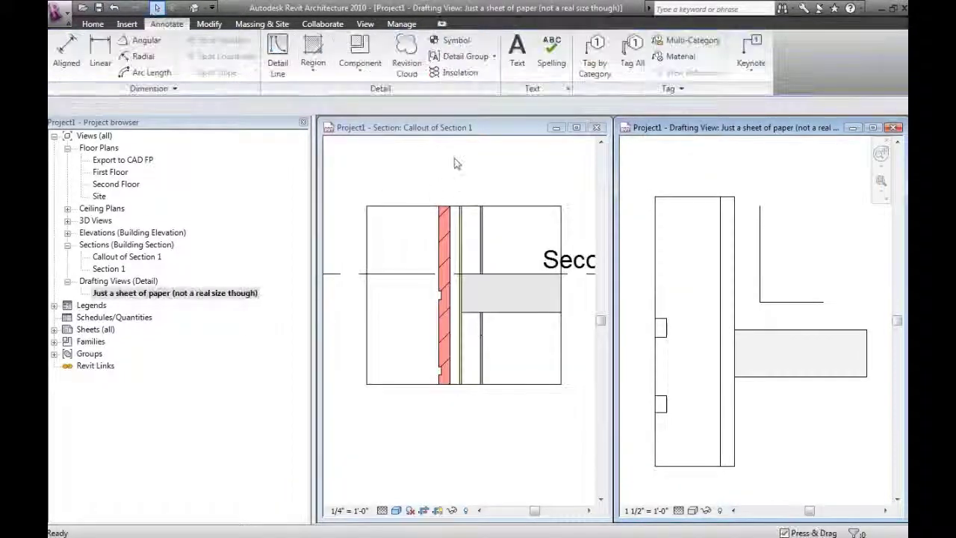